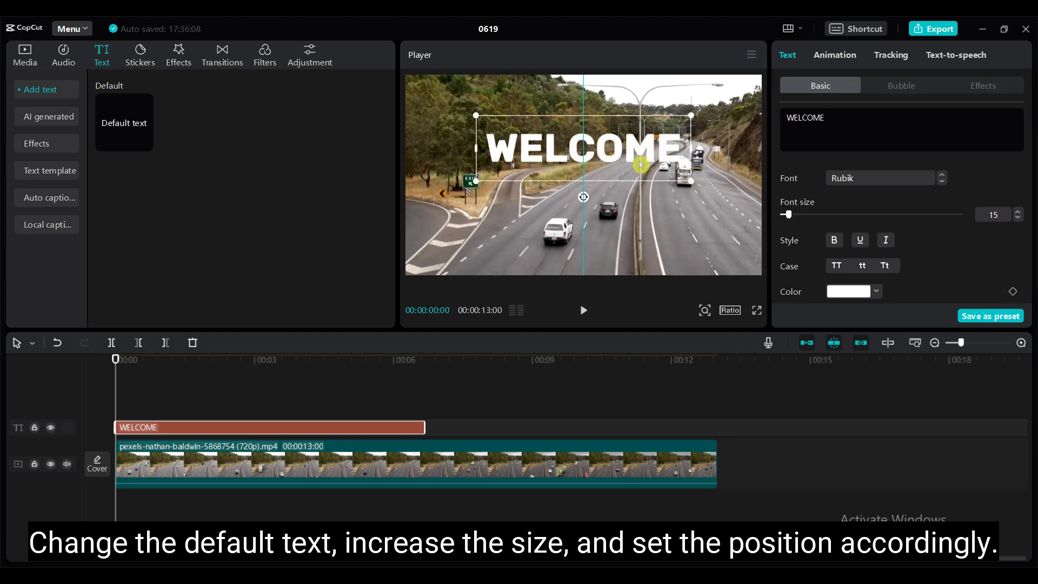
- Duplicate the WELCOME text on a new track, place the copy below the original, and change it to a smaller TO
{"action": "left_click", "coordinate": [236, 360]}
{"action": "left_click_drag", "start_coordinate": [233, 363], "coordinate": [58, 367]}
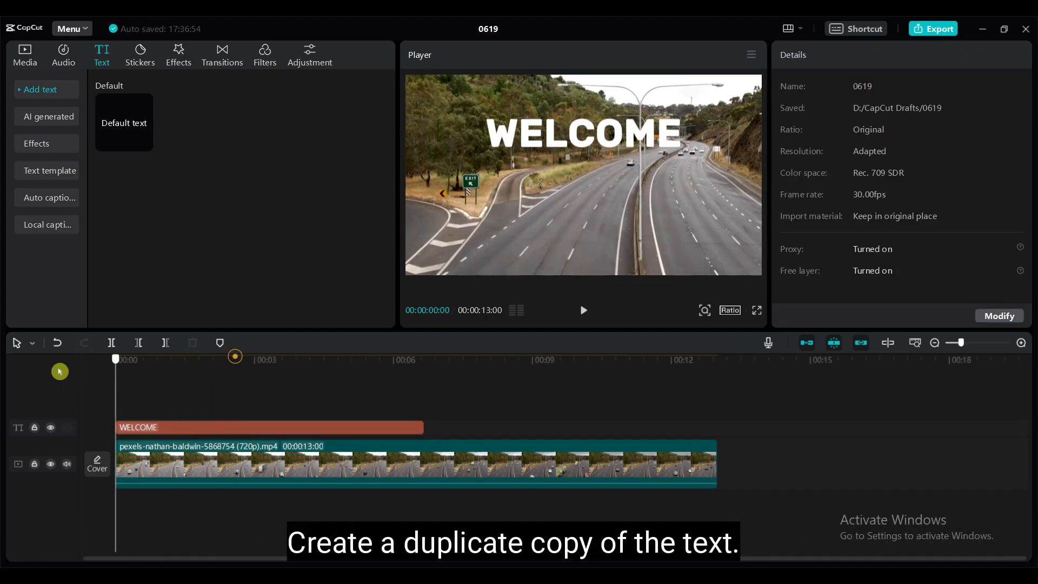
{"action": "left_click_drag", "start_coordinate": [188, 429], "coordinate": [185, 411]}
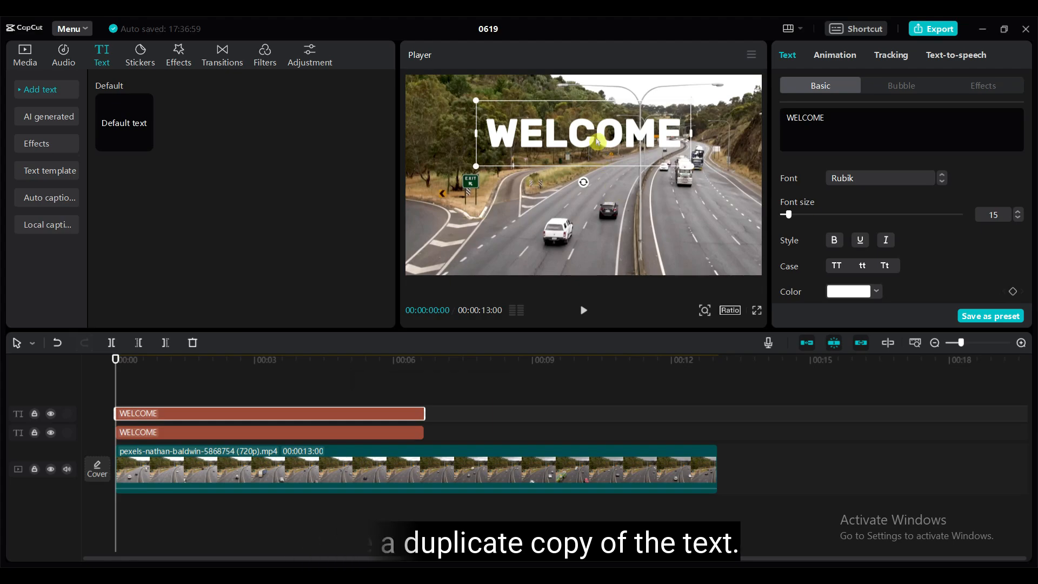
{"action": "left_click_drag", "start_coordinate": [603, 139], "coordinate": [605, 172]}
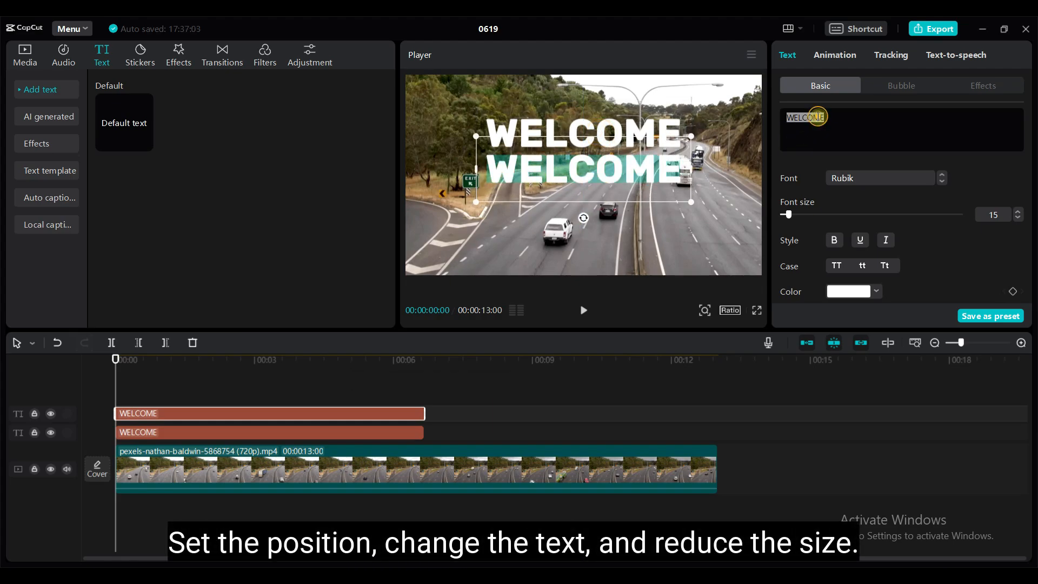
{"action": "type", "text": "TO"}
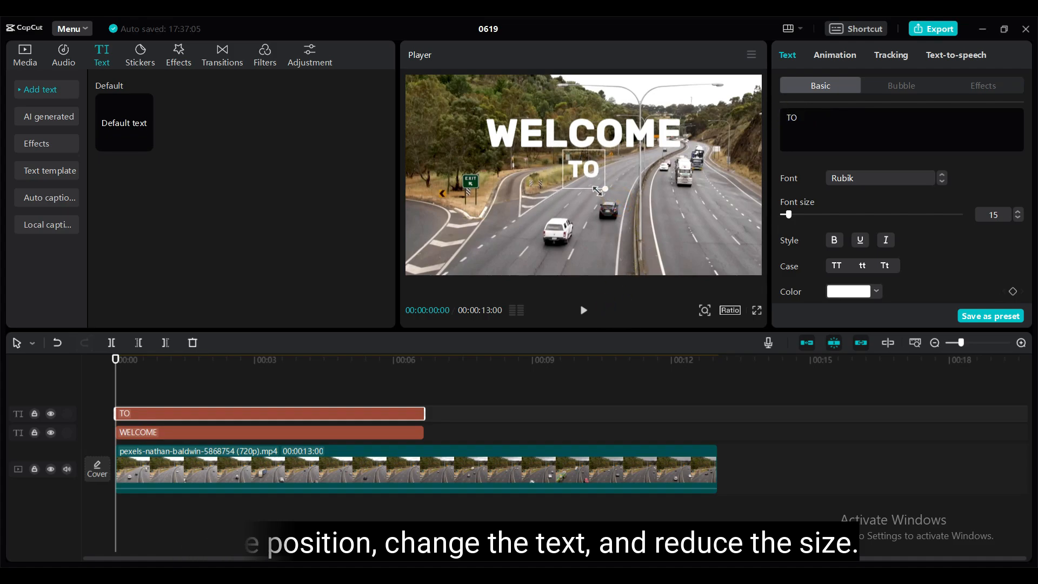
- Duplicate the WELCOME text again, place the copy beneath TO, and change its wording to CAPCUT
{"action": "left_click", "coordinate": [331, 437]}
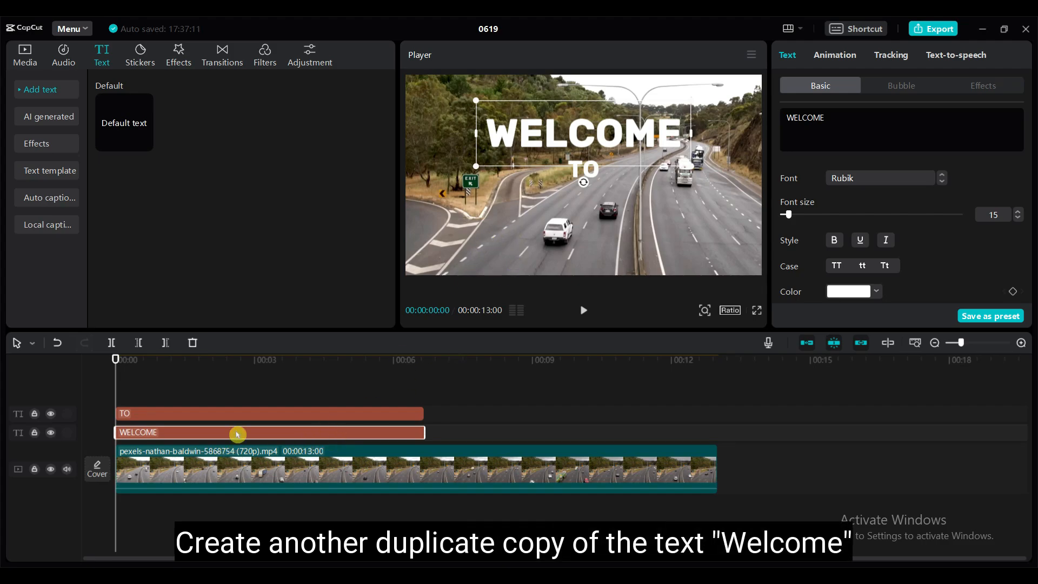
{"action": "left_click_drag", "start_coordinate": [238, 433], "coordinate": [238, 390]}
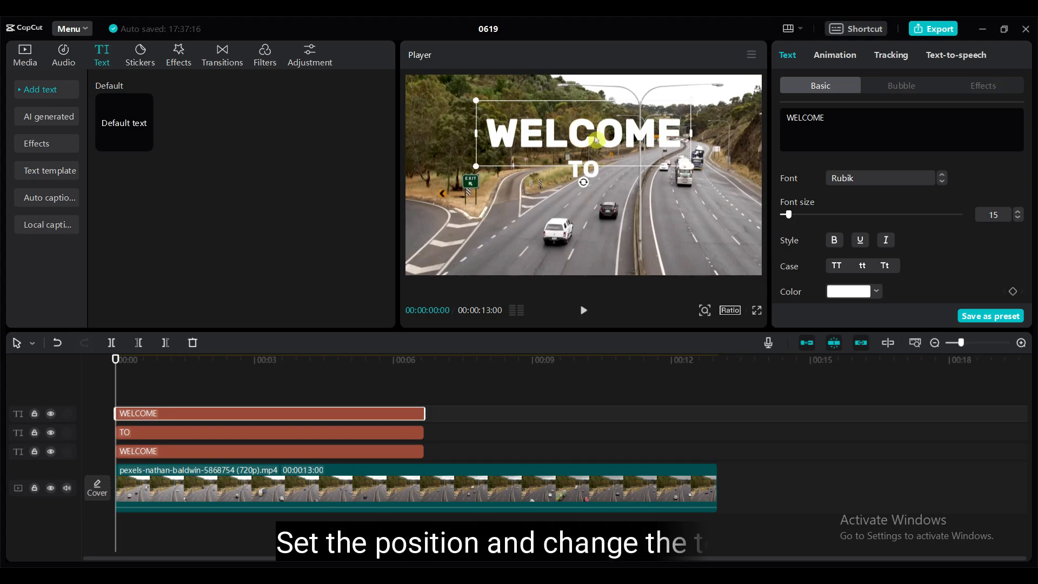
{"action": "left_click_drag", "start_coordinate": [596, 140], "coordinate": [598, 208]}
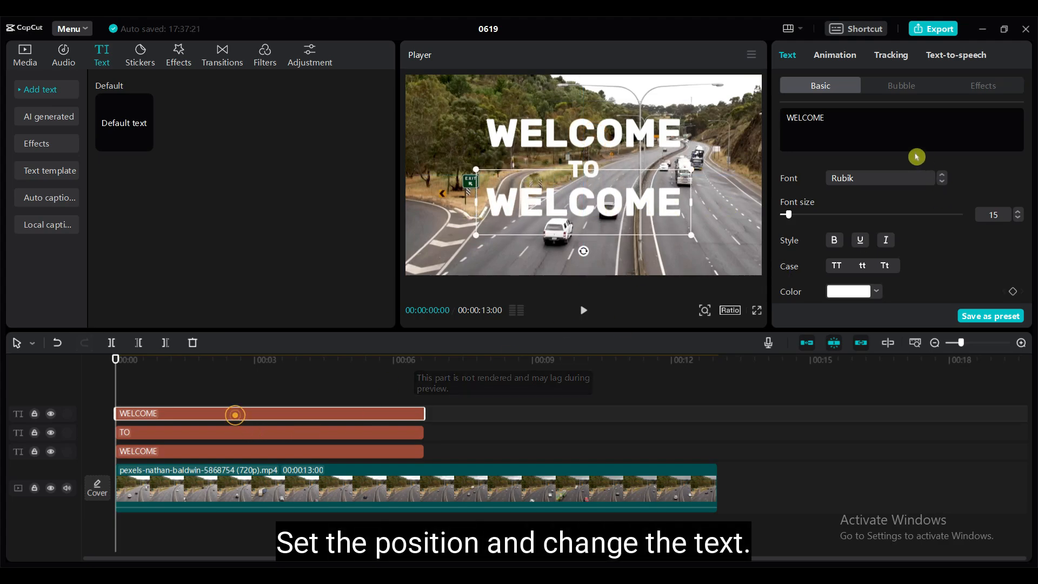
{"action": "key", "text": "ctrl+a"}
{"action": "type", "text": "CAPCUT"}
{"action": "left_click", "coordinate": [166, 405]}
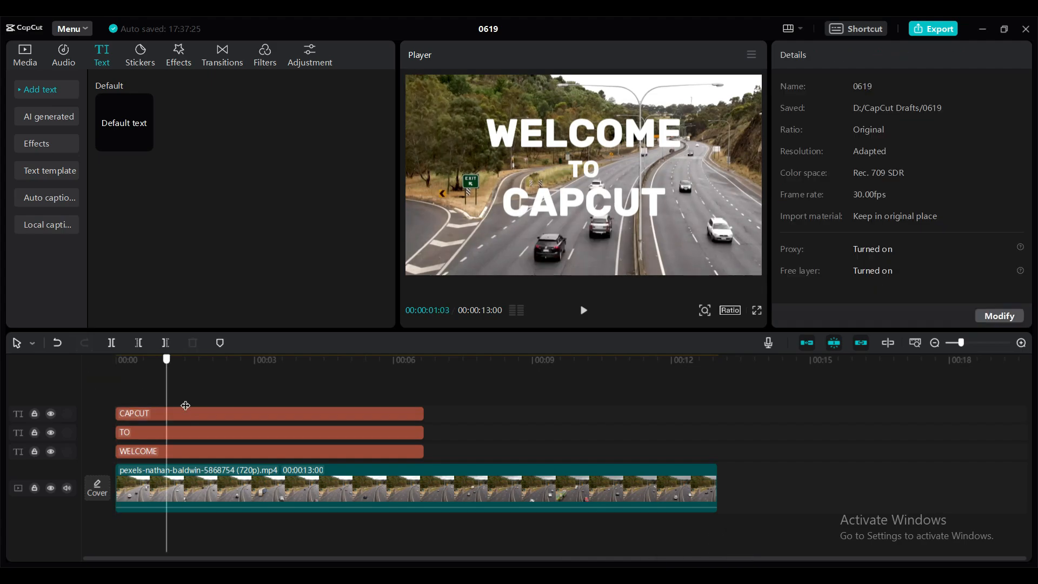
- Add White BG.png on a track above the texts from 0 seconds and extend it to match the text duration
{"action": "left_click", "coordinate": [219, 172]}
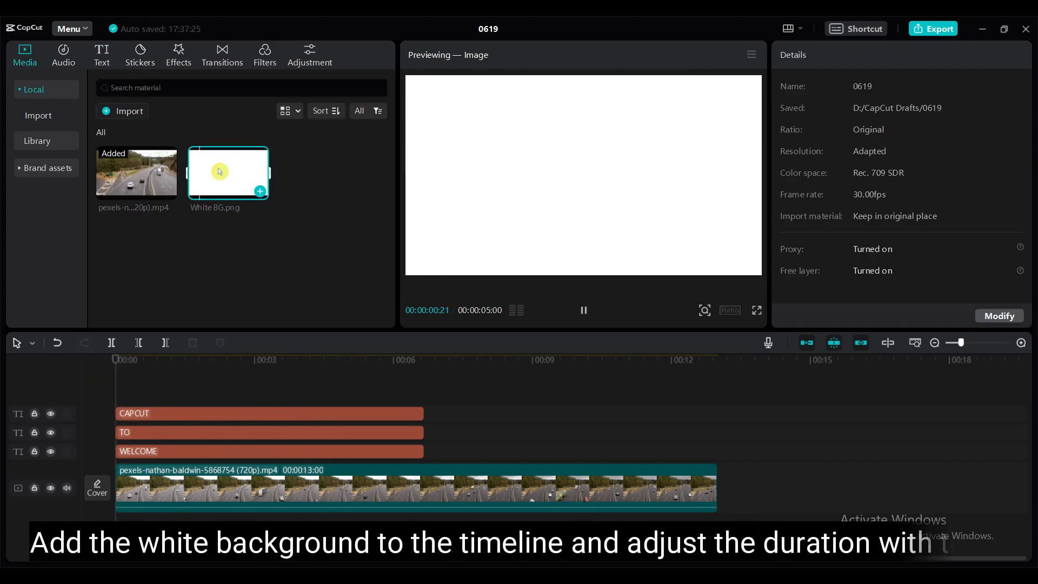
{"action": "left_click_drag", "start_coordinate": [219, 171], "coordinate": [119, 388]}
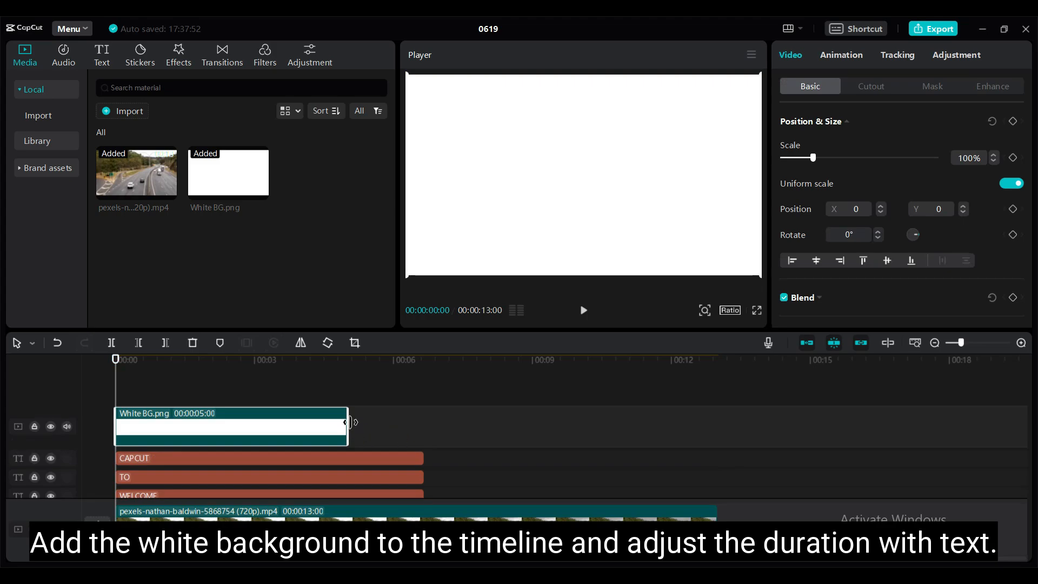
{"action": "left_click_drag", "start_coordinate": [396, 425], "coordinate": [424, 425]}
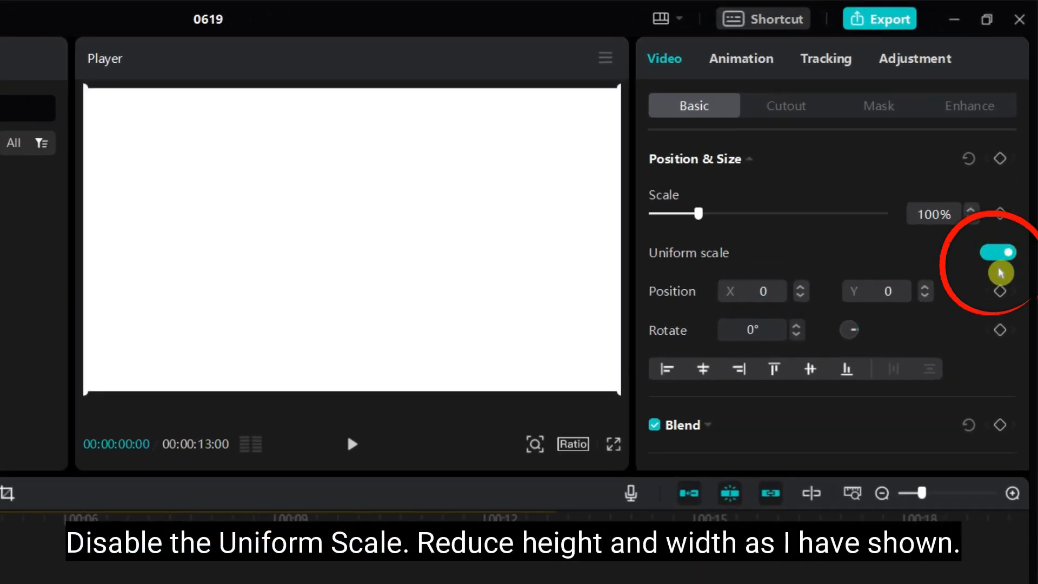
- Without uniform scale, shrink the white image to 22% width and 3% height left of TO, and duplicate the line to the right of TO
{"action": "left_click", "coordinate": [1007, 263]}
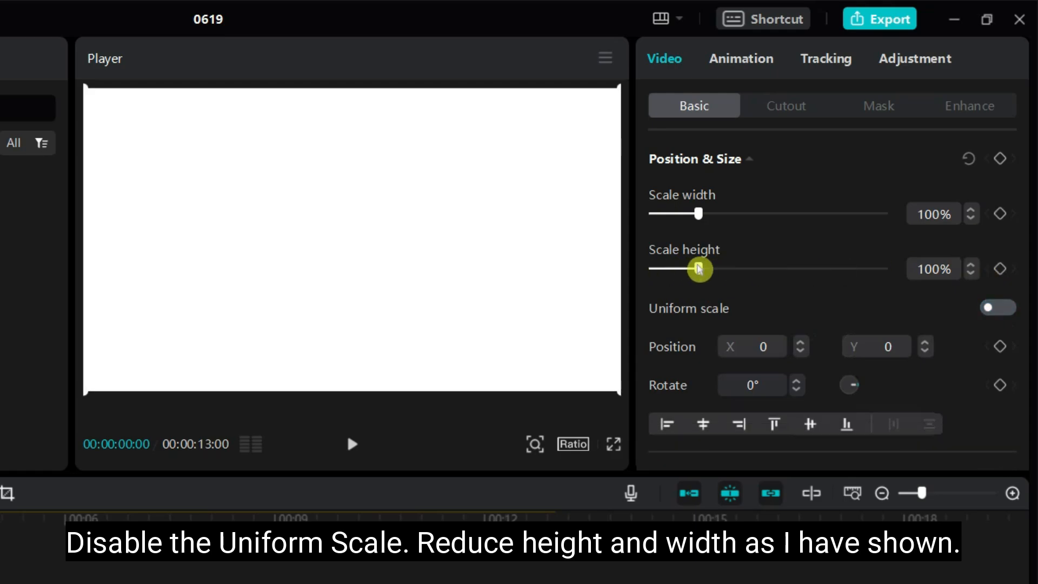
{"action": "left_click_drag", "start_coordinate": [701, 223], "coordinate": [676, 214]}
{"action": "left_click_drag", "start_coordinate": [697, 269], "coordinate": [654, 264]}
{"action": "left_click_drag", "start_coordinate": [480, 247], "coordinate": [407, 243]}
{"action": "left_click_drag", "start_coordinate": [678, 222], "coordinate": [665, 213]}
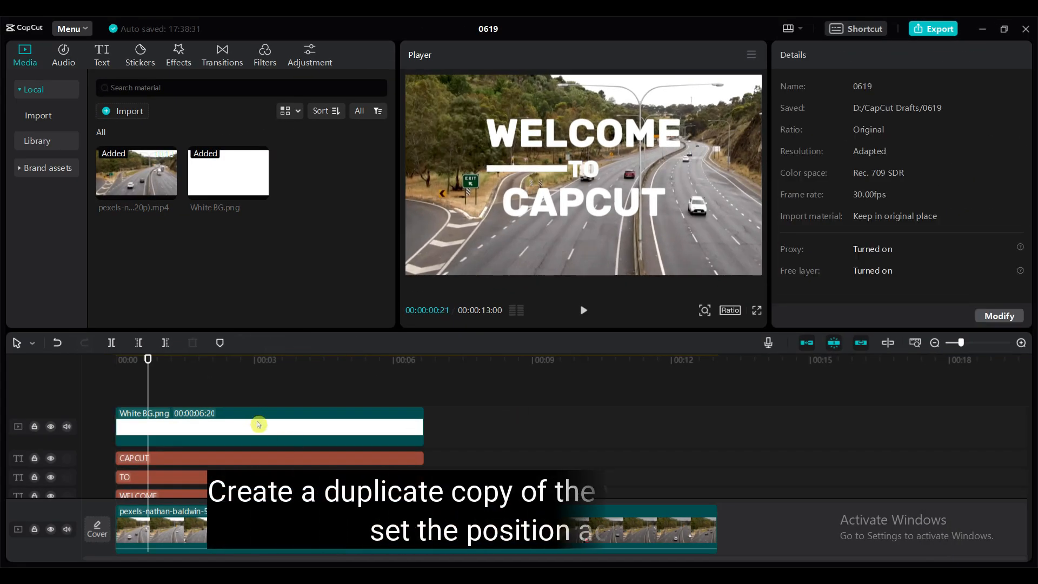
{"action": "left_click_drag", "start_coordinate": [257, 424], "coordinate": [260, 399]}
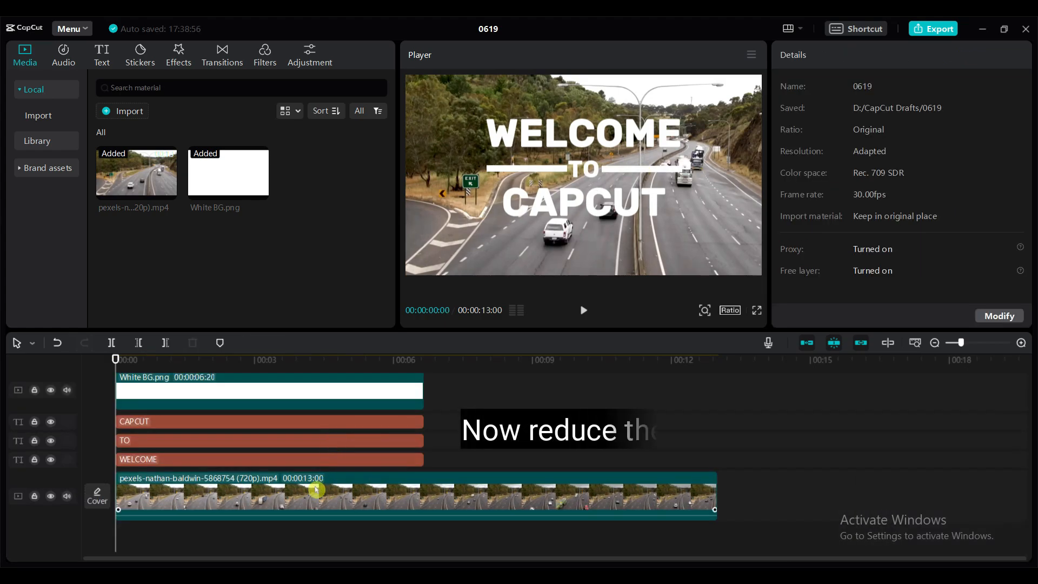
- Reduce the opacity of the background road video to about 49%
{"action": "left_click", "coordinate": [317, 490]}
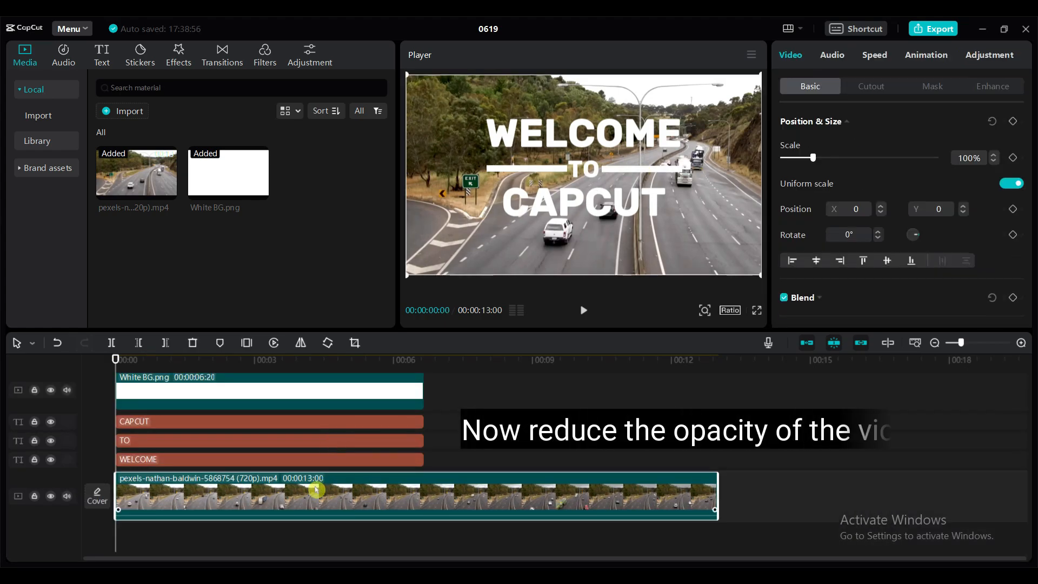
{"action": "scroll", "coordinate": [811, 270], "scroll_direction": "down", "scroll_amount": 3}
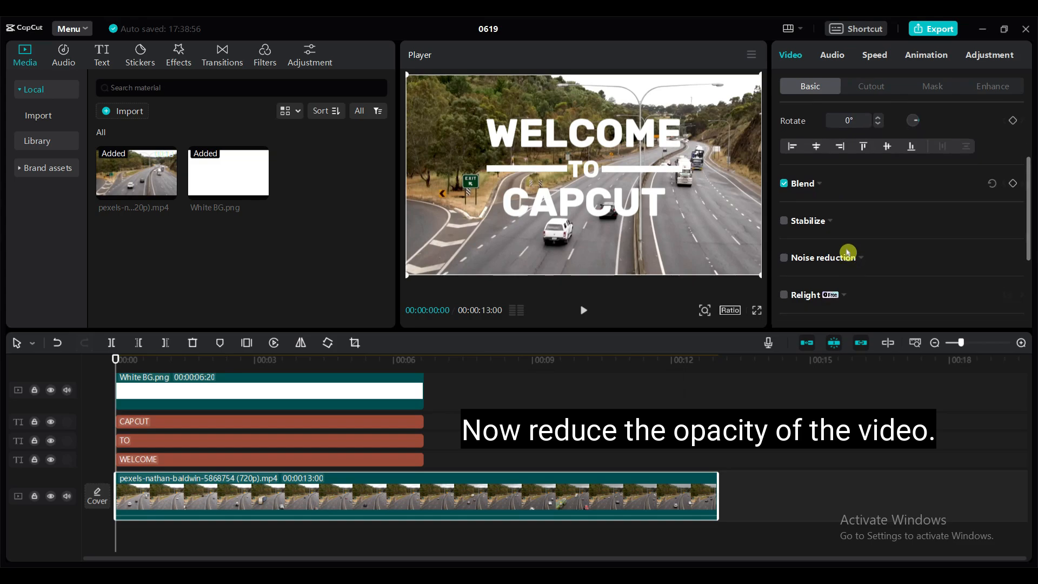
{"action": "left_click", "coordinate": [822, 185]}
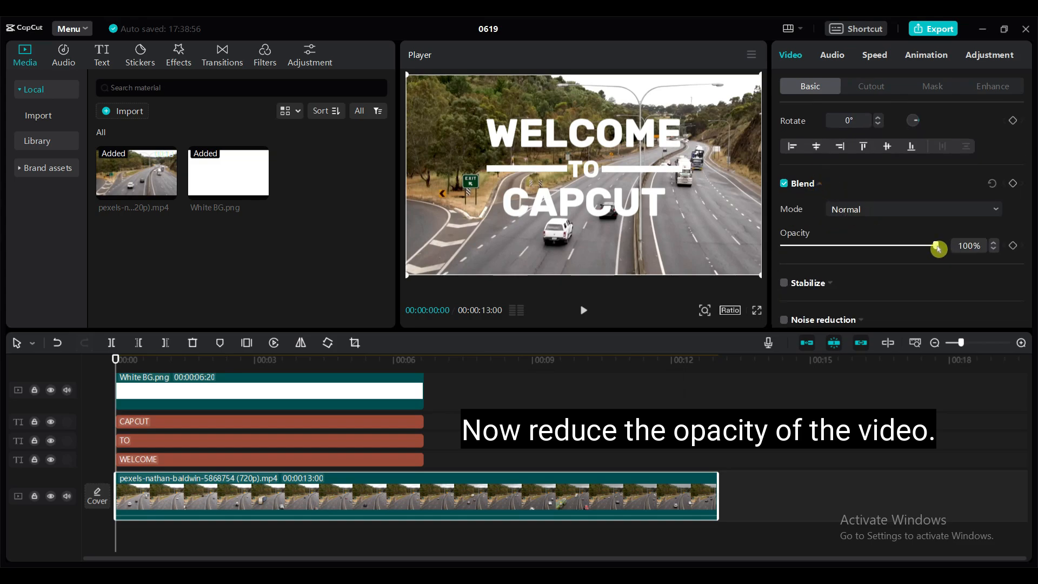
{"action": "left_click_drag", "start_coordinate": [939, 248], "coordinate": [865, 250]}
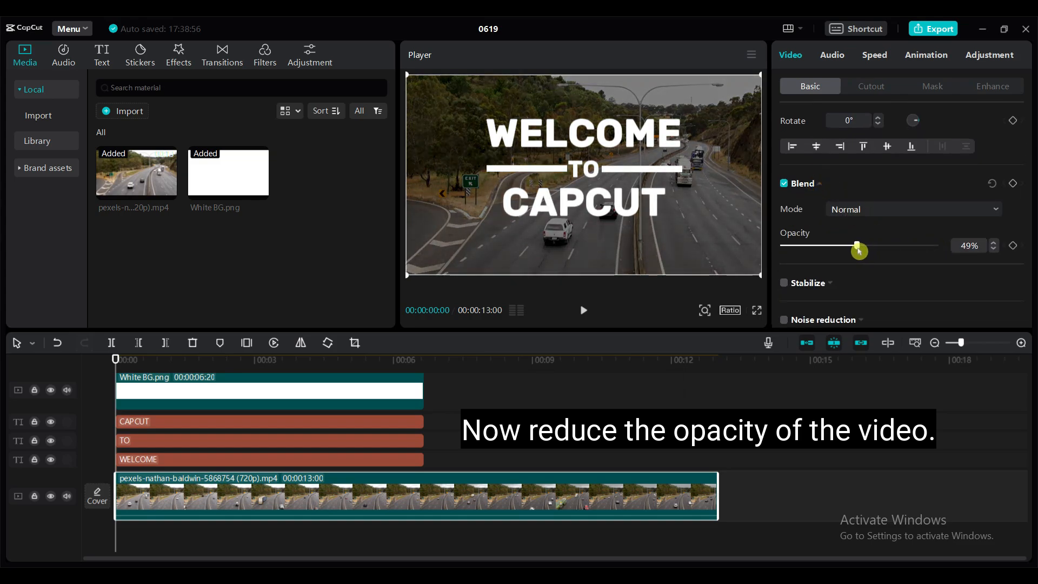
{"action": "left_click", "coordinate": [519, 424]}
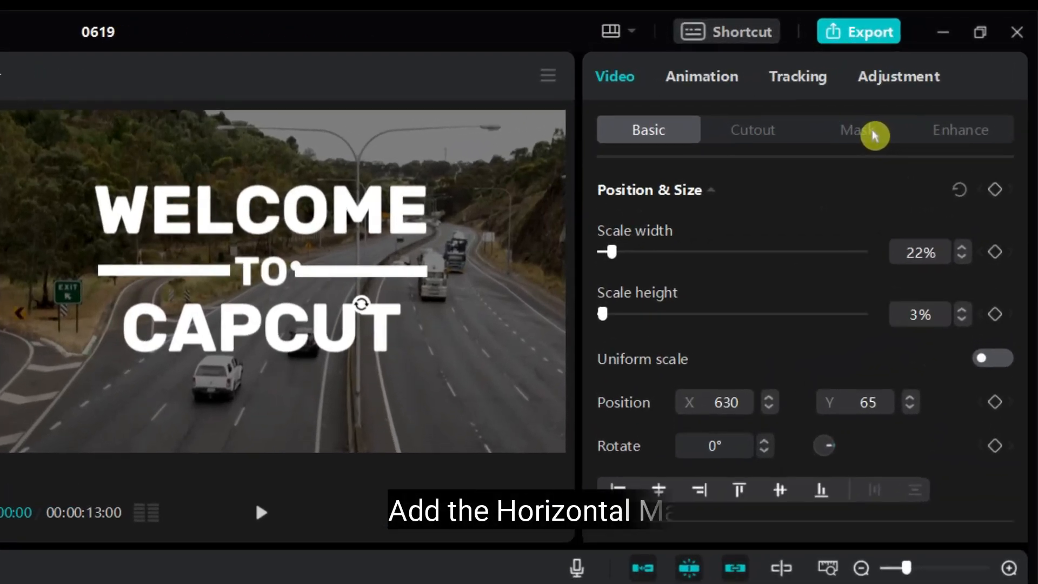
- Add a Horizontal mask to the white line right of TO, rotated to 270° at the line's outer end, with its position keyframed at 0 seconds
{"action": "left_click", "coordinate": [941, 88]}
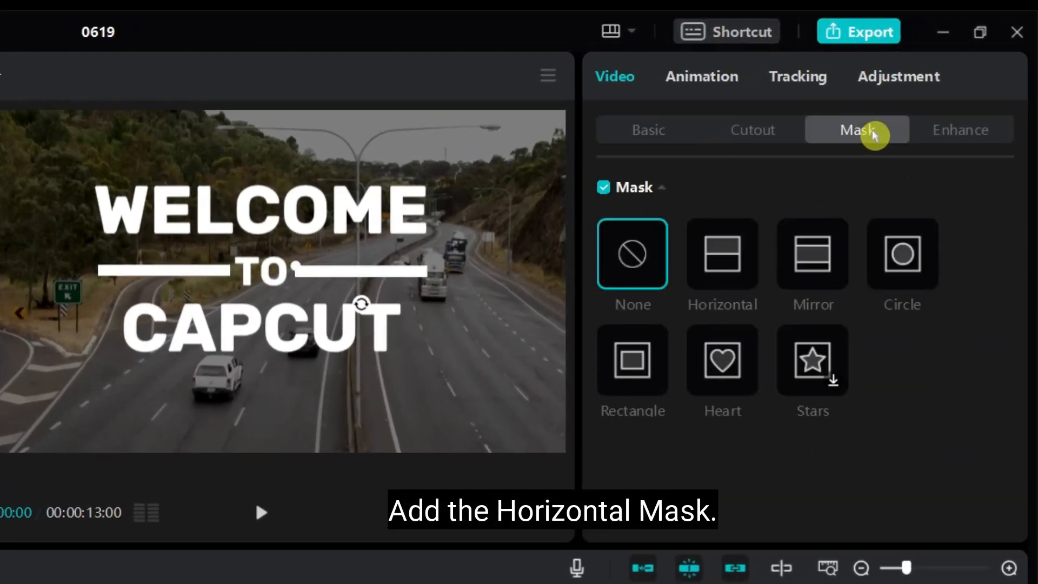
{"action": "left_click", "coordinate": [716, 274]}
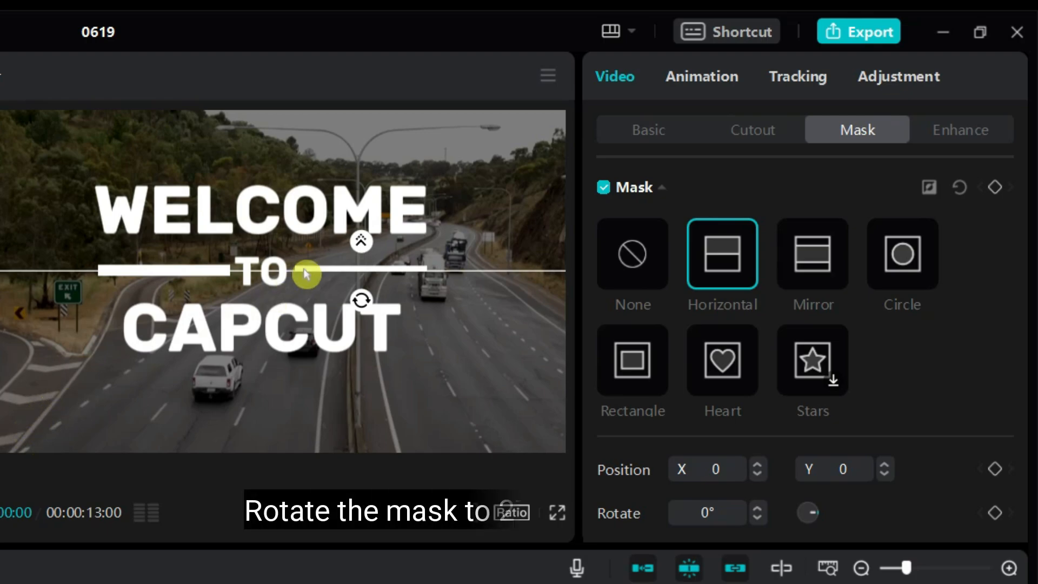
{"action": "left_click_drag", "start_coordinate": [362, 300], "coordinate": [494, 260]}
{"action": "left_click_drag", "start_coordinate": [368, 320], "coordinate": [443, 323]}
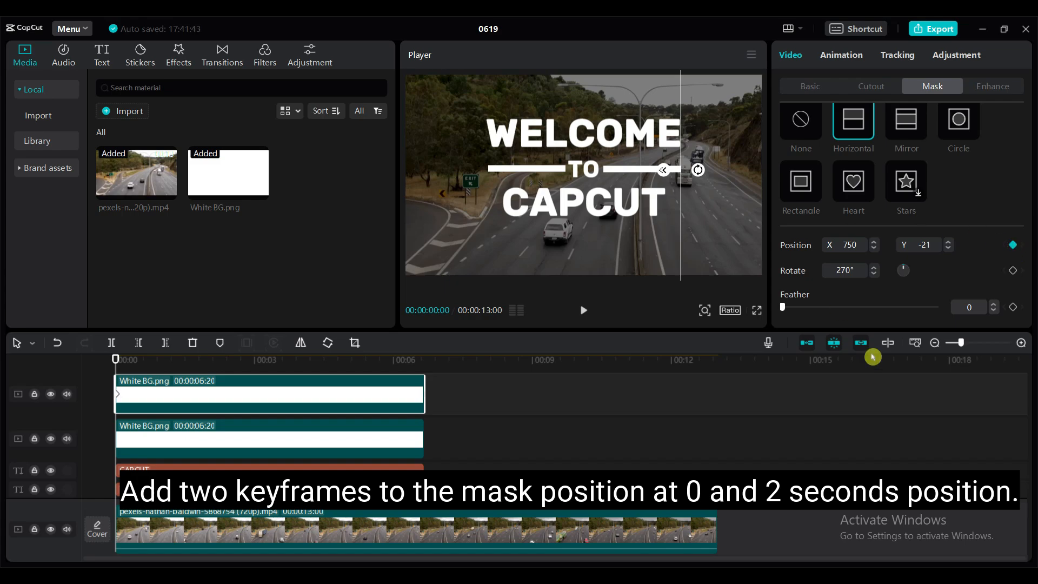
- Add a mask position keyframe at 2 seconds on the line right of TO, and shift the mask at 0 seconds to hide the line
{"action": "left_click_drag", "start_coordinate": [117, 362], "coordinate": [77, 363]}
{"action": "left_click", "coordinate": [280, 379]}
{"action": "left_click", "coordinate": [1013, 245]}
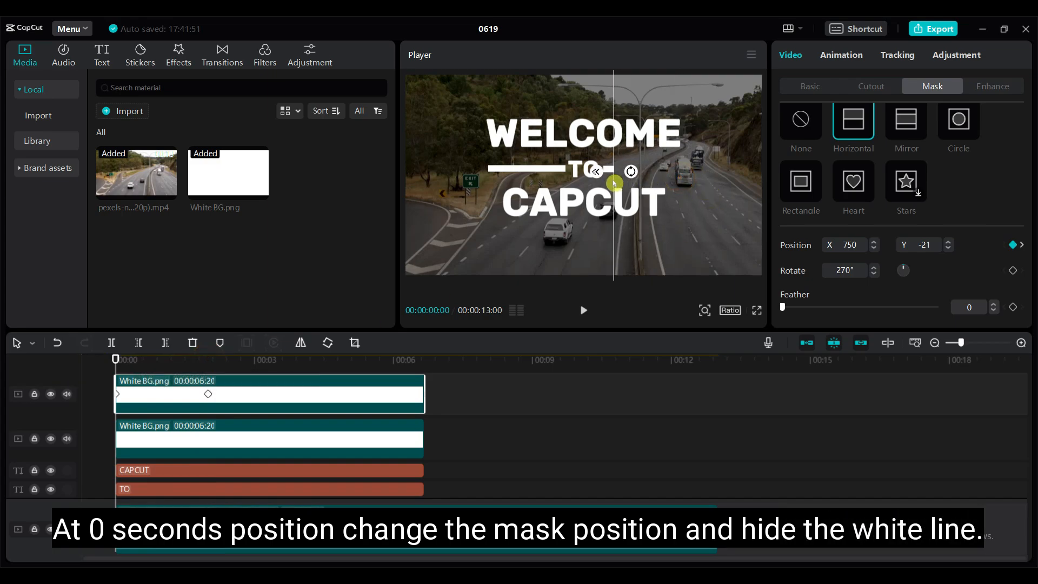
{"action": "left_click_drag", "start_coordinate": [614, 184], "coordinate": [587, 175]}
- Add a Horizontal mask to the white line left of TO, rotate it to 90°, and move it to the line's outer end
{"action": "left_click", "coordinate": [208, 439]}
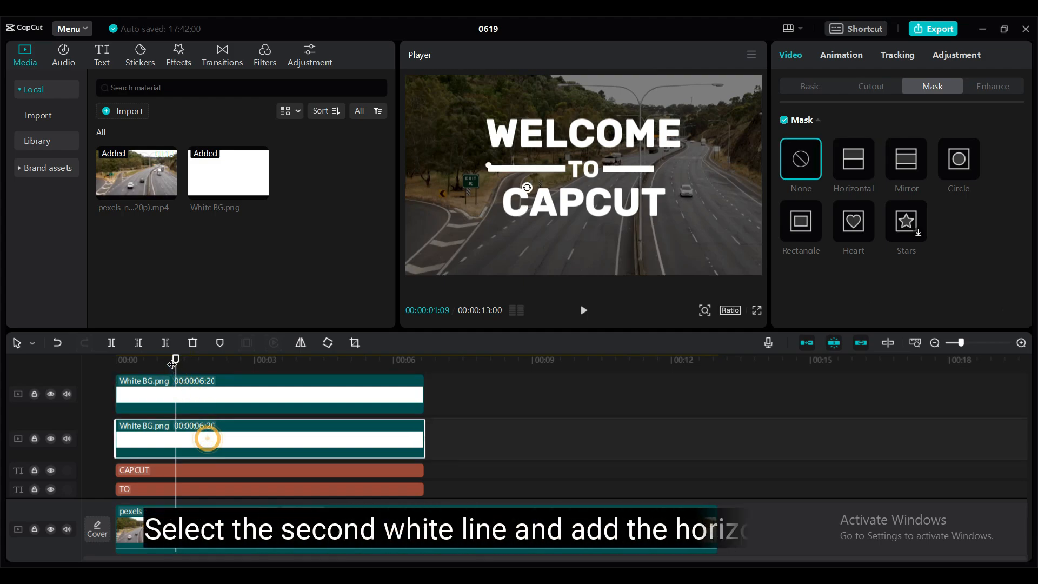
{"action": "left_click_drag", "start_coordinate": [172, 364], "coordinate": [112, 368]}
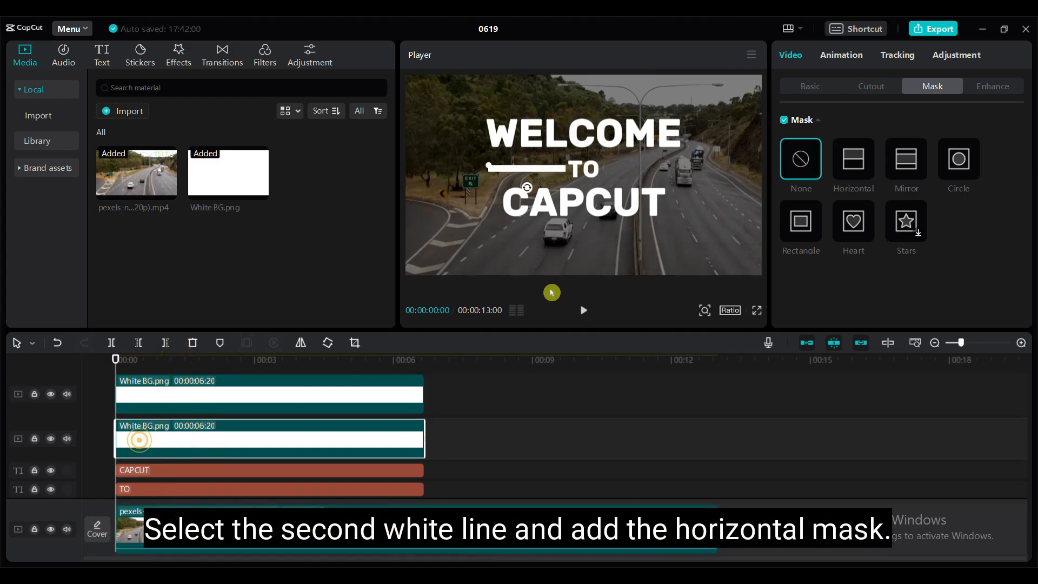
{"action": "left_click", "coordinate": [859, 172]}
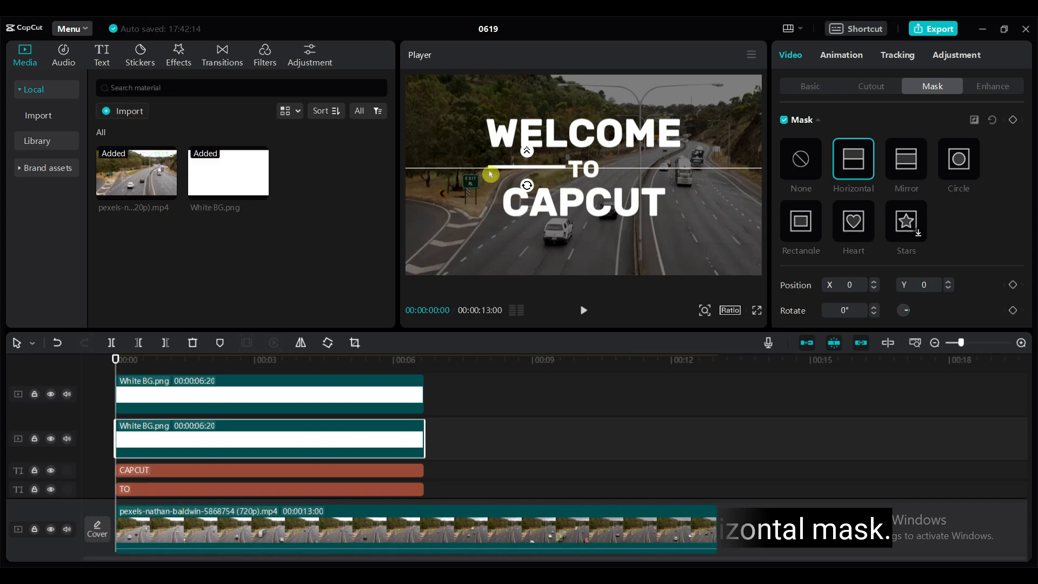
{"action": "left_click_drag", "start_coordinate": [528, 185], "coordinate": [492, 181]}
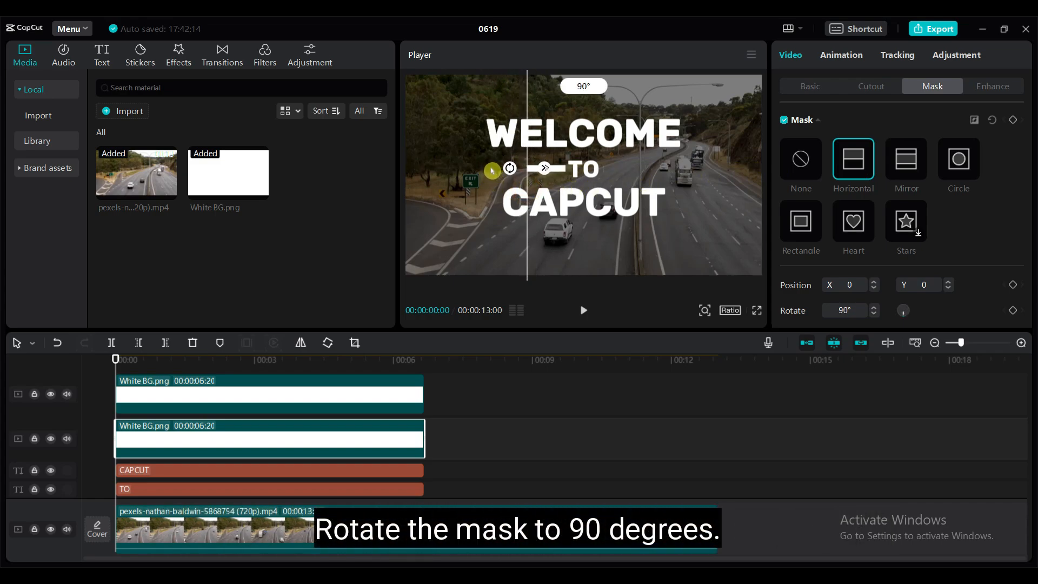
{"action": "left_click_drag", "start_coordinate": [527, 189], "coordinate": [490, 179]}
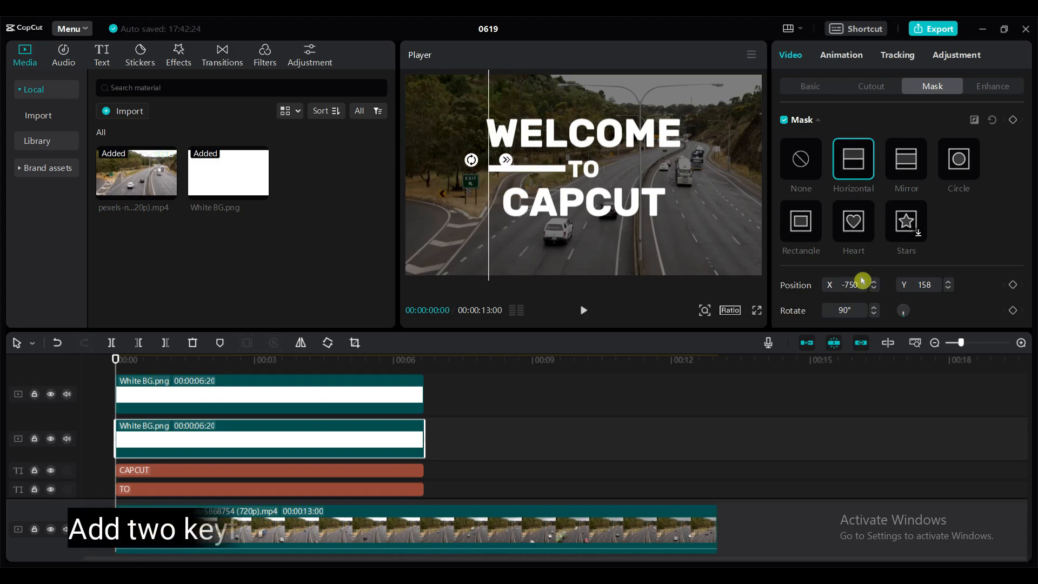
- Keyframe the left line's mask position at 0 and 2 seconds, and shift the mask at 0 seconds toward TO to hide the line
{"action": "scroll", "coordinate": [866, 270], "scroll_direction": "down", "scroll_amount": 1}
{"action": "left_click", "coordinate": [1013, 245]}
{"action": "left_click", "coordinate": [211, 358]}
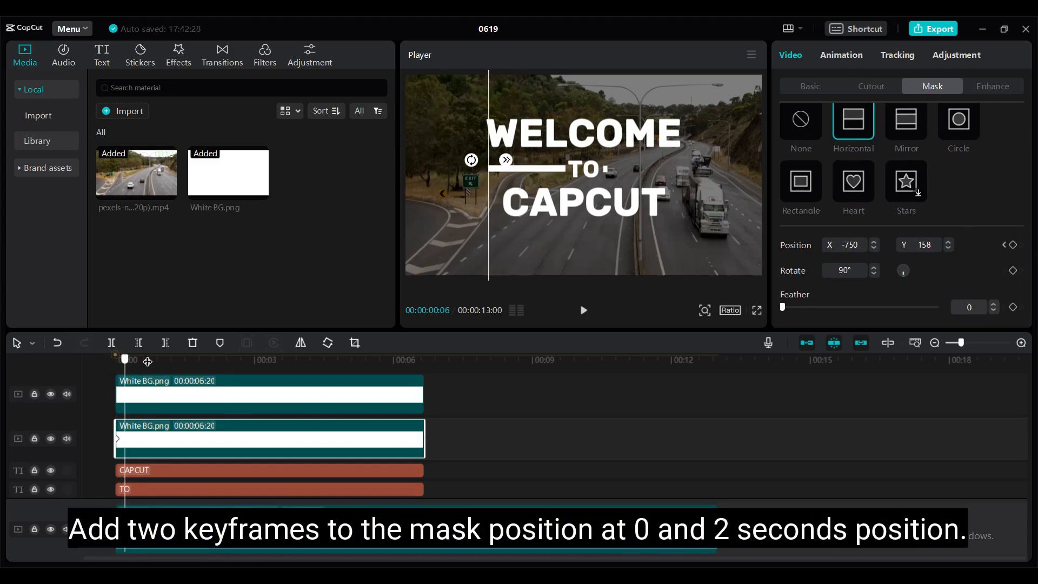
{"action": "left_click_drag", "start_coordinate": [211, 358], "coordinate": [208, 357]}
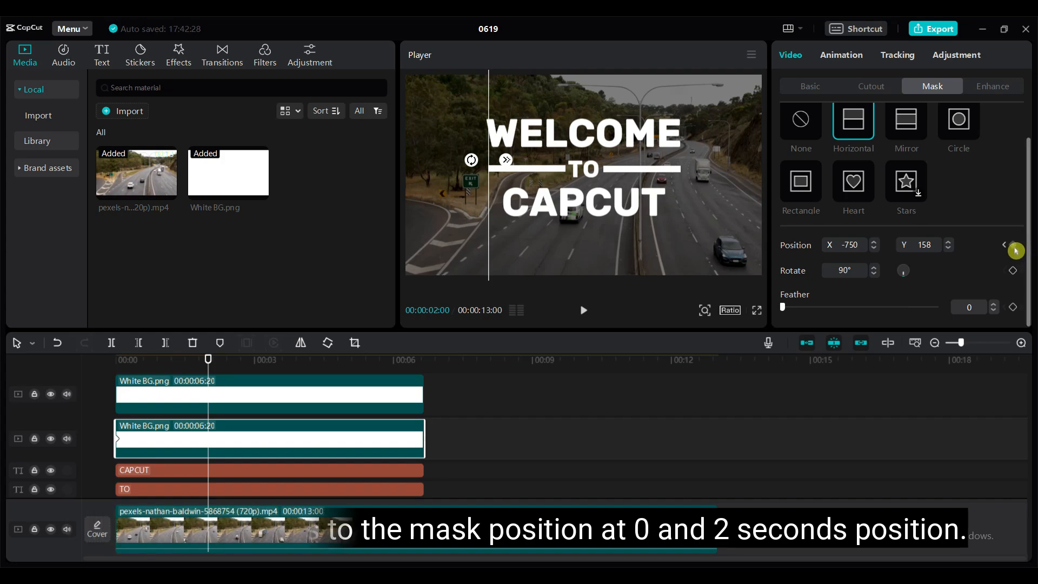
{"action": "left_click", "coordinate": [1014, 246]}
{"action": "left_click_drag", "start_coordinate": [209, 358], "coordinate": [63, 375]}
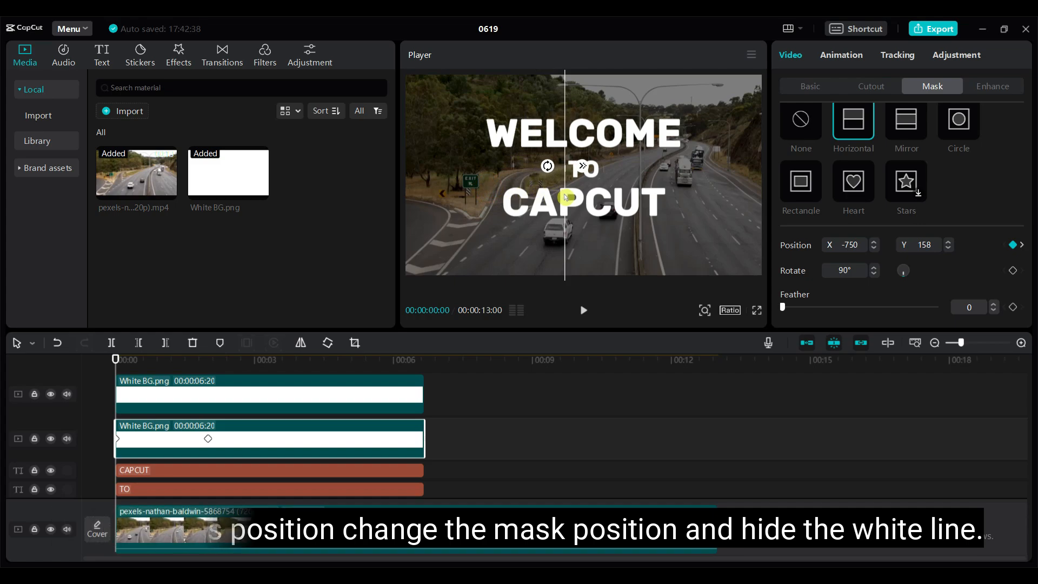
{"action": "left_click", "coordinate": [585, 383]}
{"action": "mouse_move", "coordinate": [115, 361]}
{"action": "left_mouse_down"}
{"action": "mouse_move", "coordinate": [221, 360]}
{"action": "mouse_move", "coordinate": [107, 368]}
{"action": "left_mouse_up"}
- Keyframe the TO text's opacity at 0 and 2 seconds, with the opacity at 0 seconds set to 0%
{"action": "scroll", "coordinate": [151, 438], "scroll_direction": "down", "scroll_amount": 2}
{"action": "left_click", "coordinate": [180, 438]}
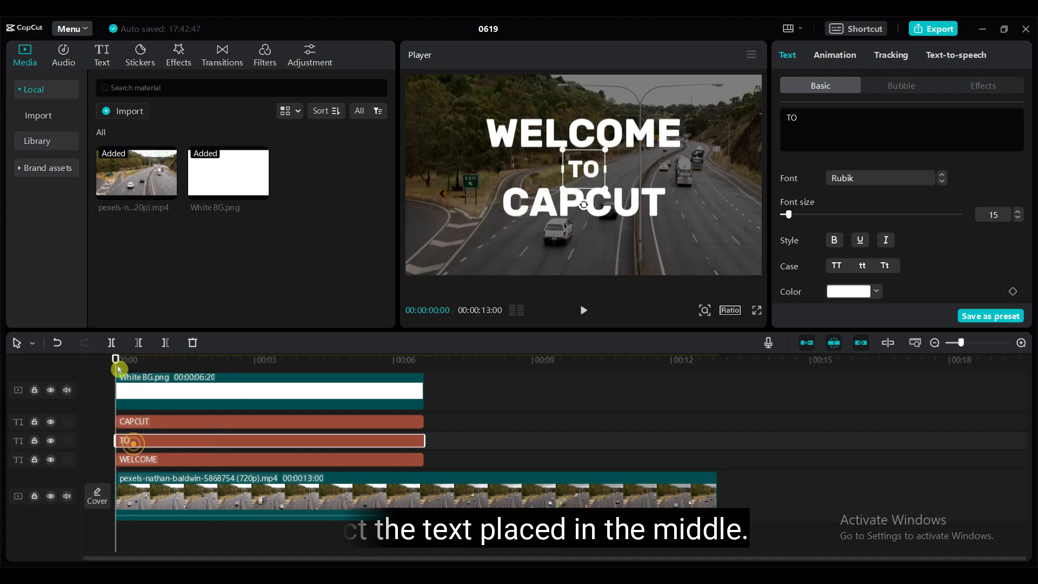
{"action": "scroll", "coordinate": [921, 153], "scroll_direction": "down", "scroll_amount": 2}
{"action": "scroll", "coordinate": [921, 153], "scroll_direction": "down", "scroll_amount": 5}
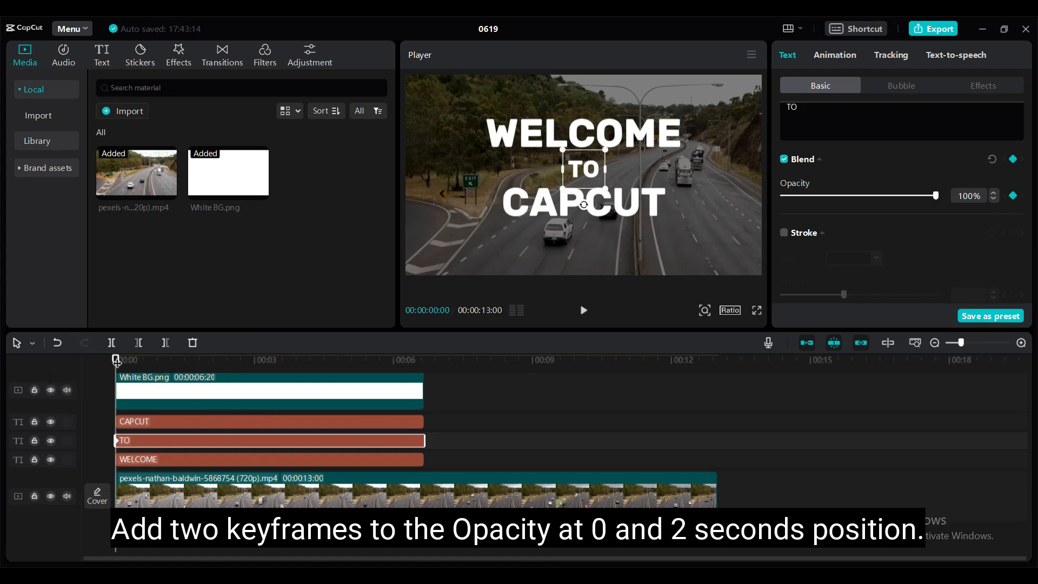
{"action": "left_click_drag", "start_coordinate": [115, 361], "coordinate": [209, 377]}
{"action": "left_click", "coordinate": [1013, 196]}
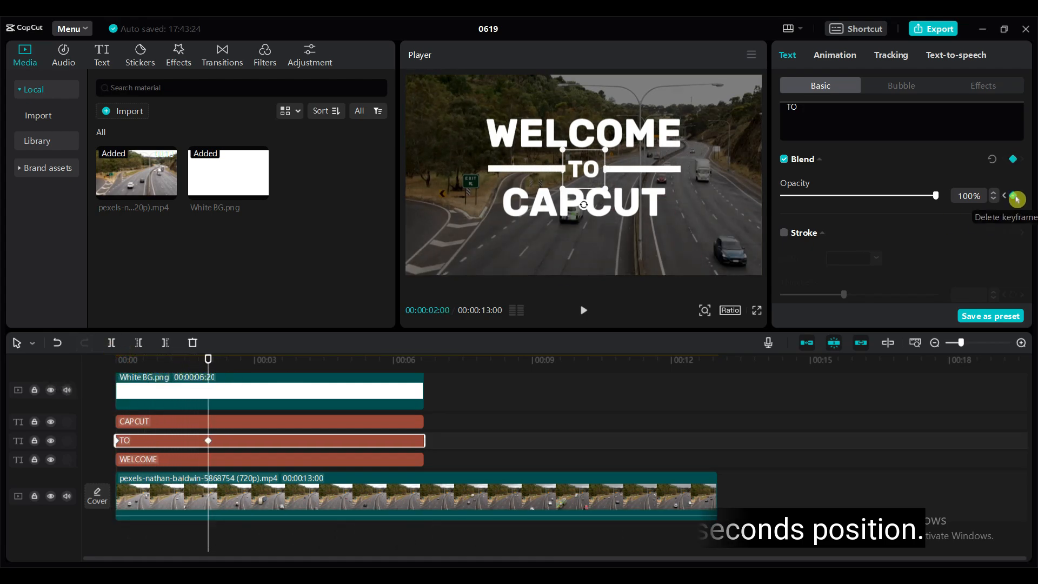
{"action": "left_click_drag", "start_coordinate": [208, 357], "coordinate": [116, 359]}
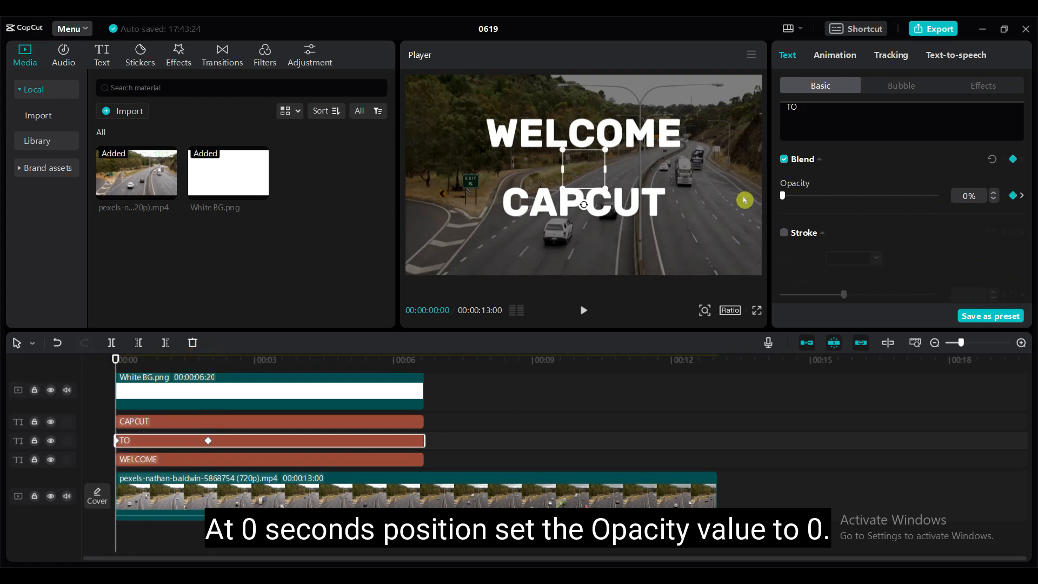
- Convert the CAPCUT text on the timeline into its own compound clip
{"action": "left_click", "coordinate": [137, 487]}
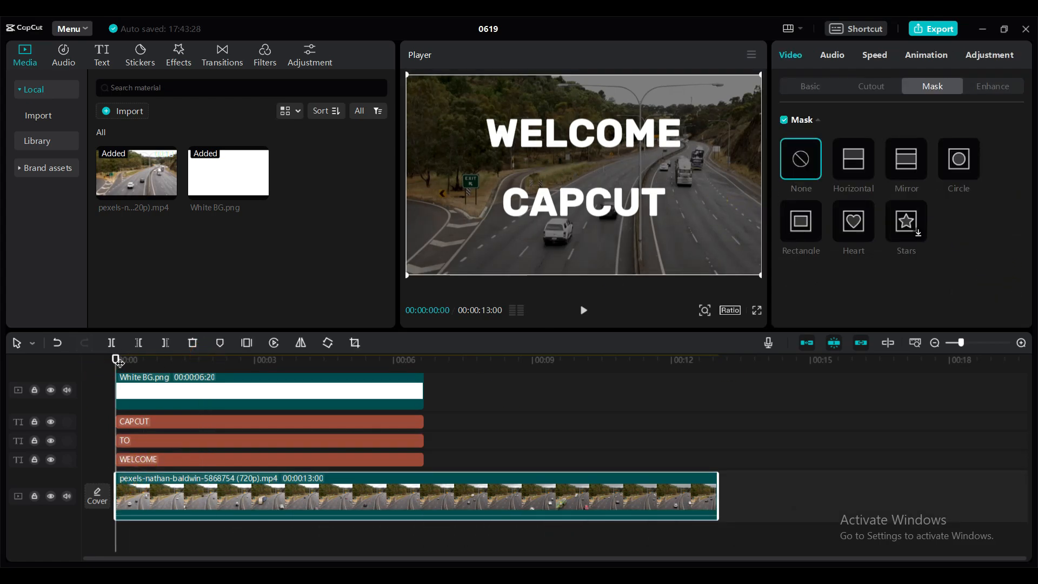
{"action": "left_click_drag", "start_coordinate": [116, 359], "coordinate": [250, 360]}
{"action": "left_click", "coordinate": [136, 422]}
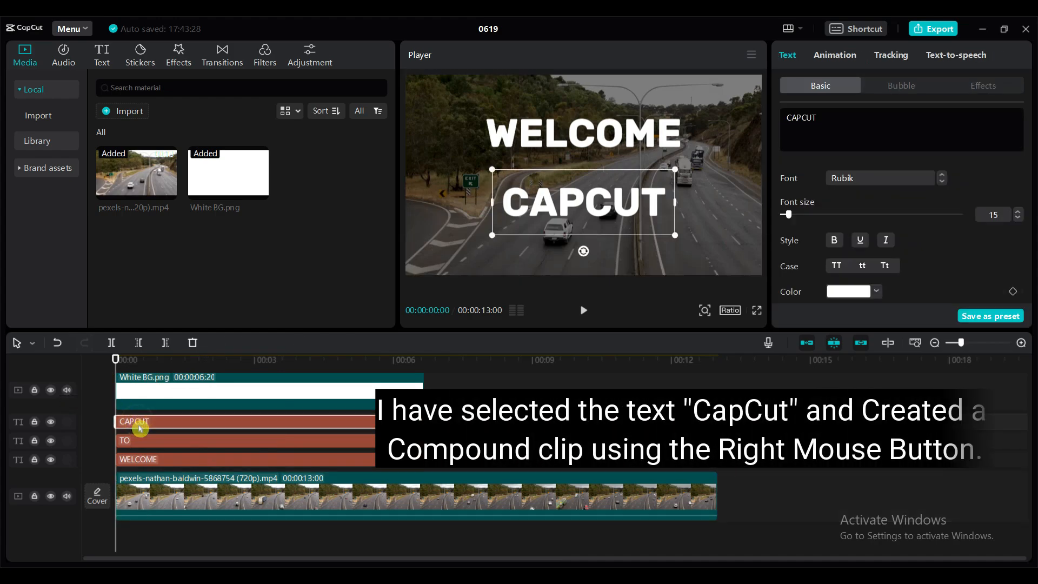
{"action": "left_click", "coordinate": [600, 173]}
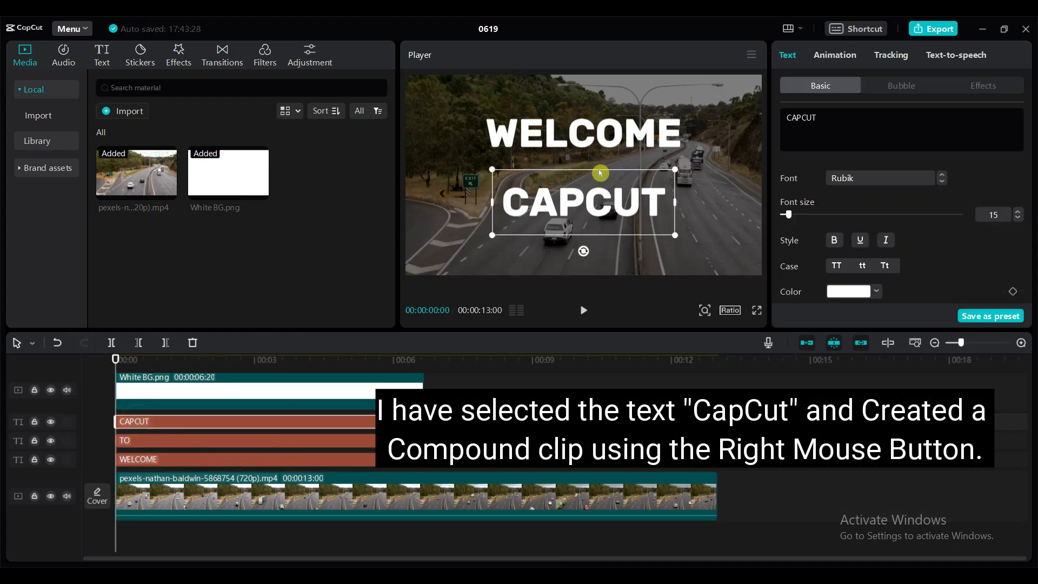
{"action": "right_click", "coordinate": [206, 426]}
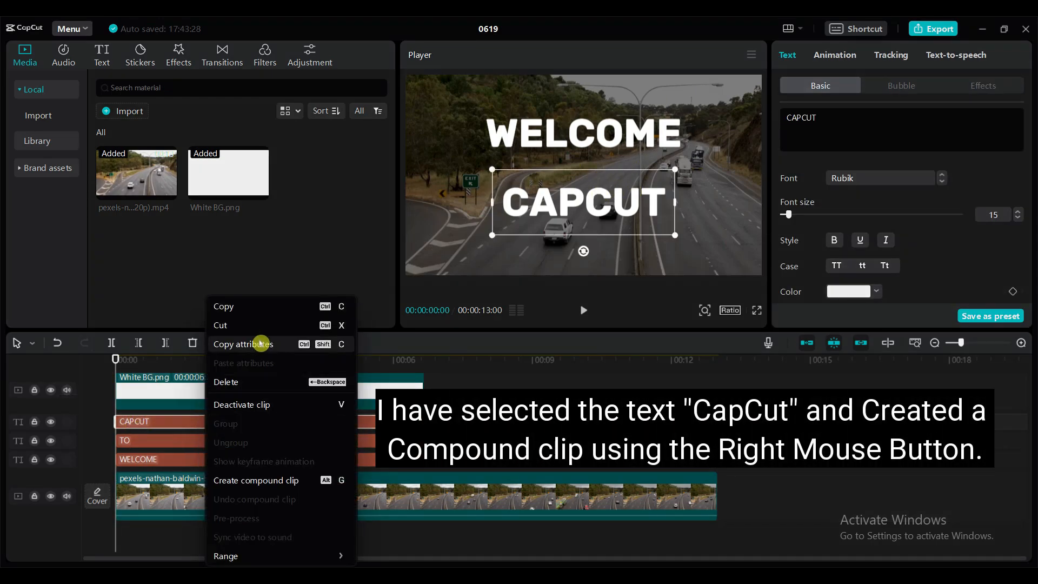
{"action": "left_click", "coordinate": [295, 483]}
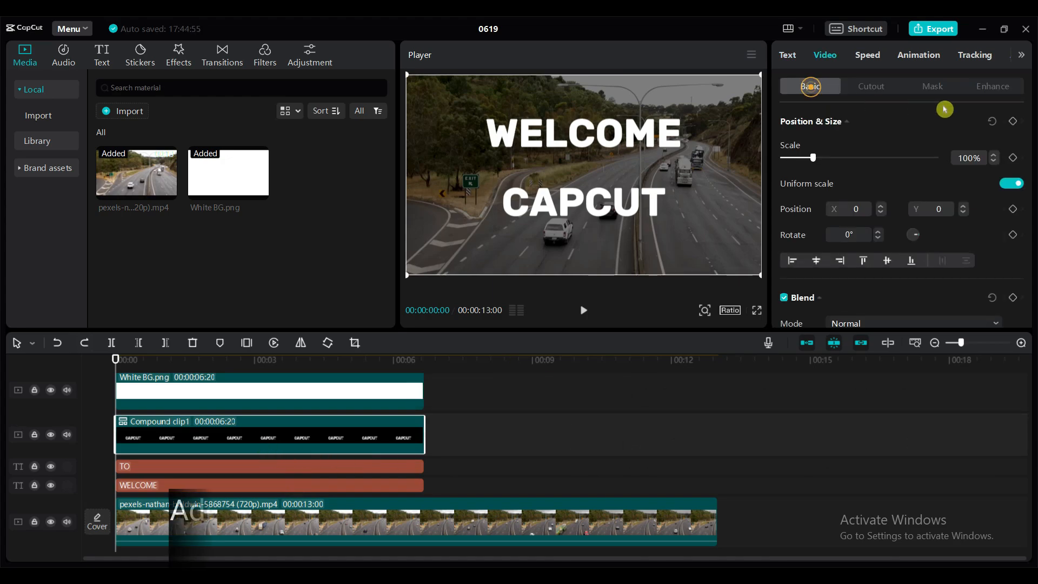
- Add a Horizontal mask to the CAPCUT compound clip and move it to the text's lower edge, about X 20, Y -233
{"action": "left_click", "coordinate": [933, 86]}
{"action": "left_click", "coordinate": [854, 164]}
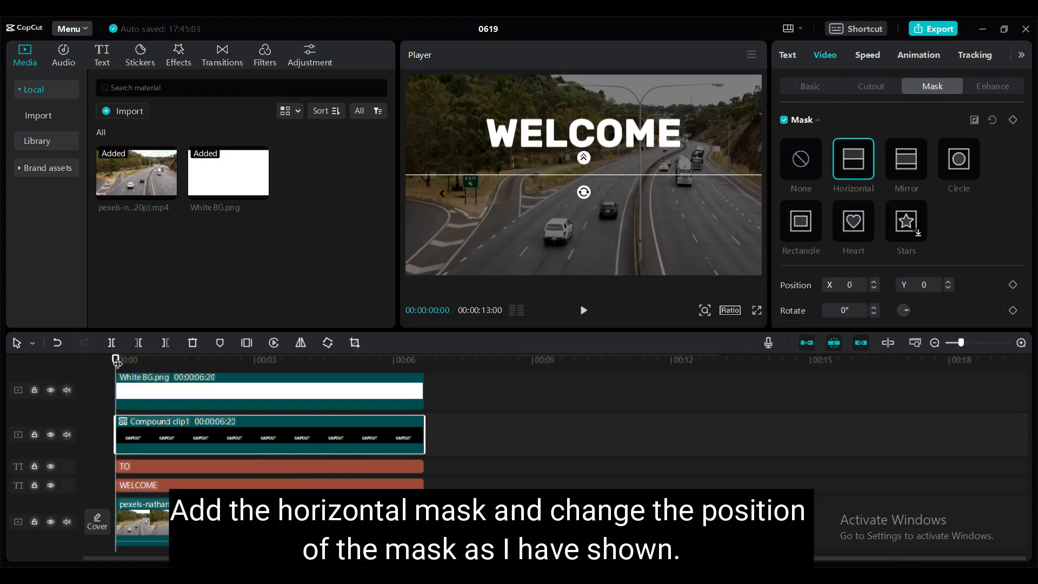
{"action": "left_click_drag", "start_coordinate": [647, 176], "coordinate": [650, 221]}
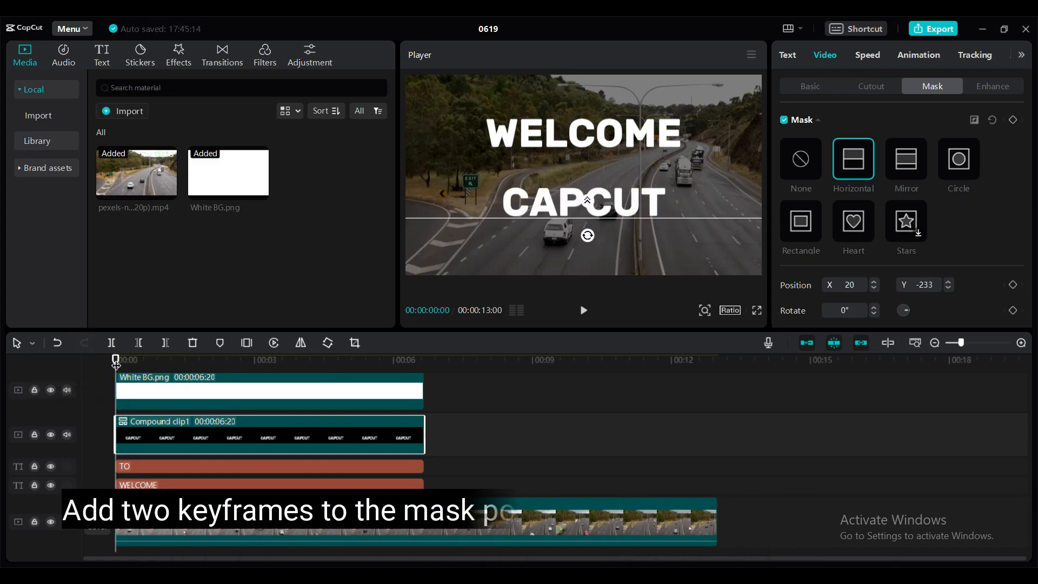
- Keyframe the CAPCUT mask's position at 0 and 2 seconds, and shift the mask upward at 0 seconds to hide the text
{"action": "left_click", "coordinate": [114, 359]}
{"action": "left_click", "coordinate": [1013, 285]}
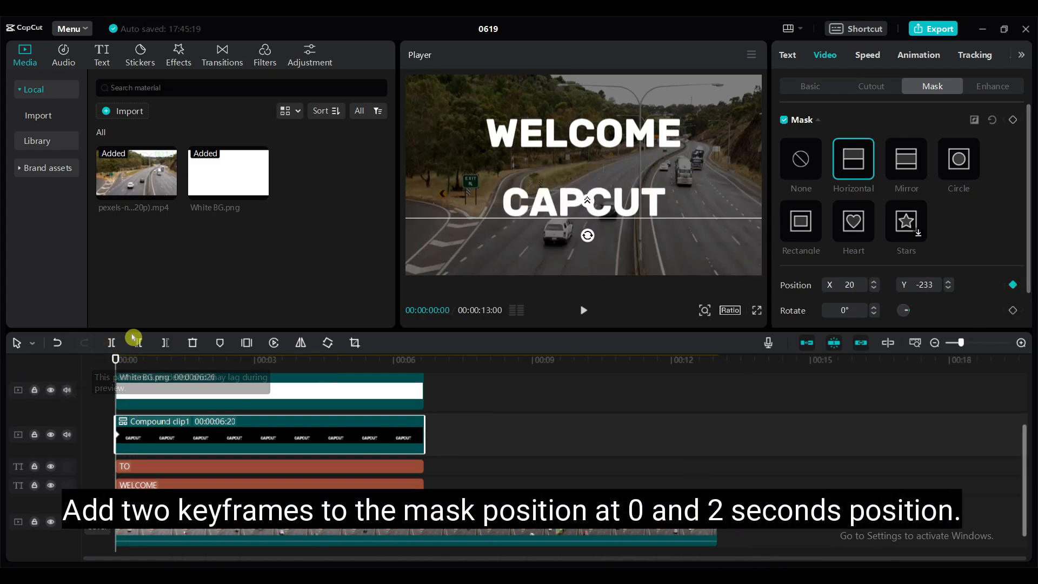
{"action": "mouse_move", "coordinate": [115, 360]}
{"action": "left_mouse_down"}
{"action": "mouse_move", "coordinate": [230, 365]}
{"action": "mouse_move", "coordinate": [208, 362]}
{"action": "left_mouse_up"}
{"action": "left_click", "coordinate": [1013, 285]}
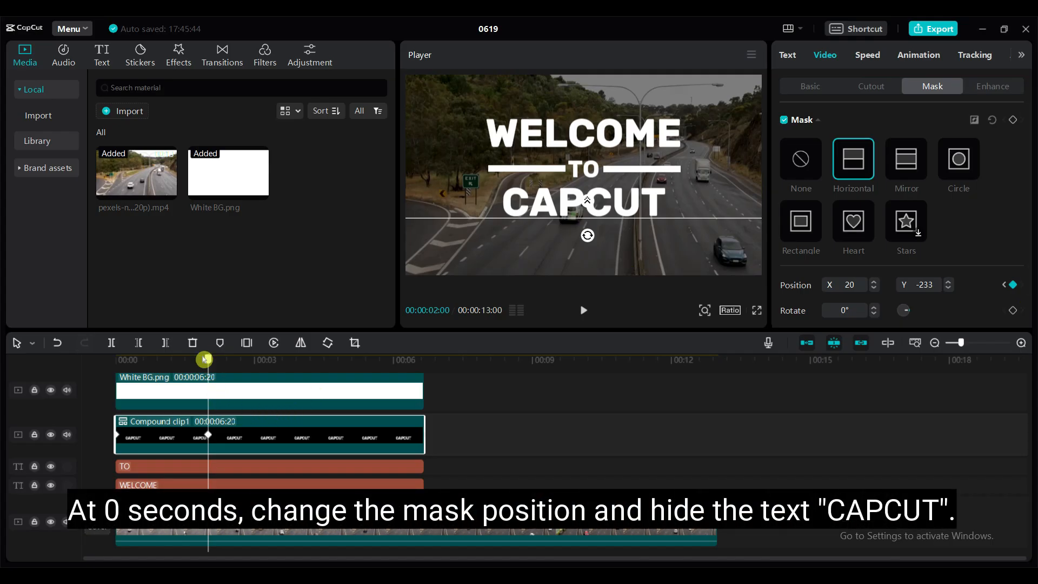
{"action": "left_click_drag", "start_coordinate": [204, 359], "coordinate": [112, 362]}
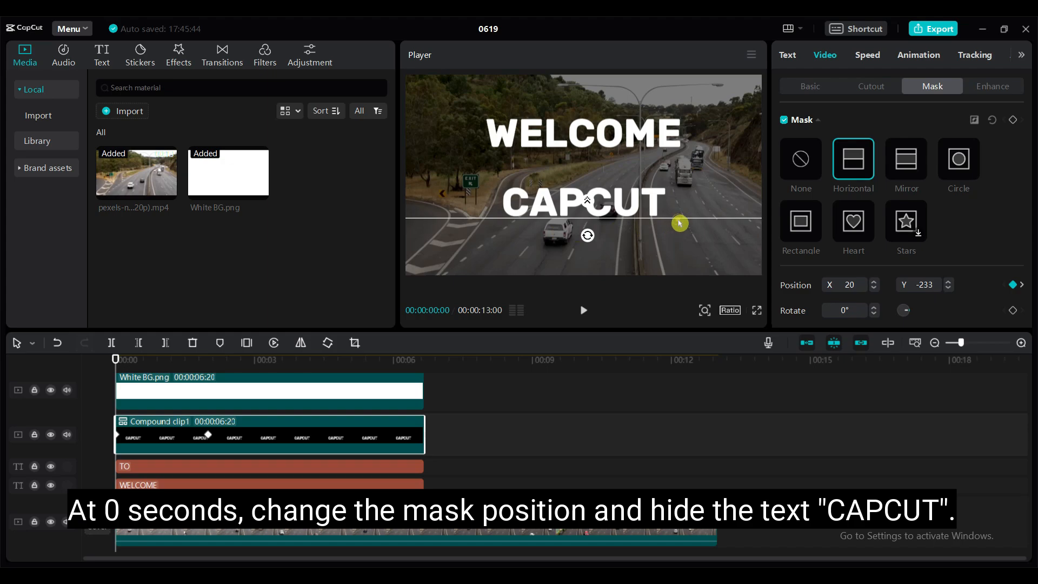
{"action": "left_click_drag", "start_coordinate": [679, 215], "coordinate": [681, 190]}
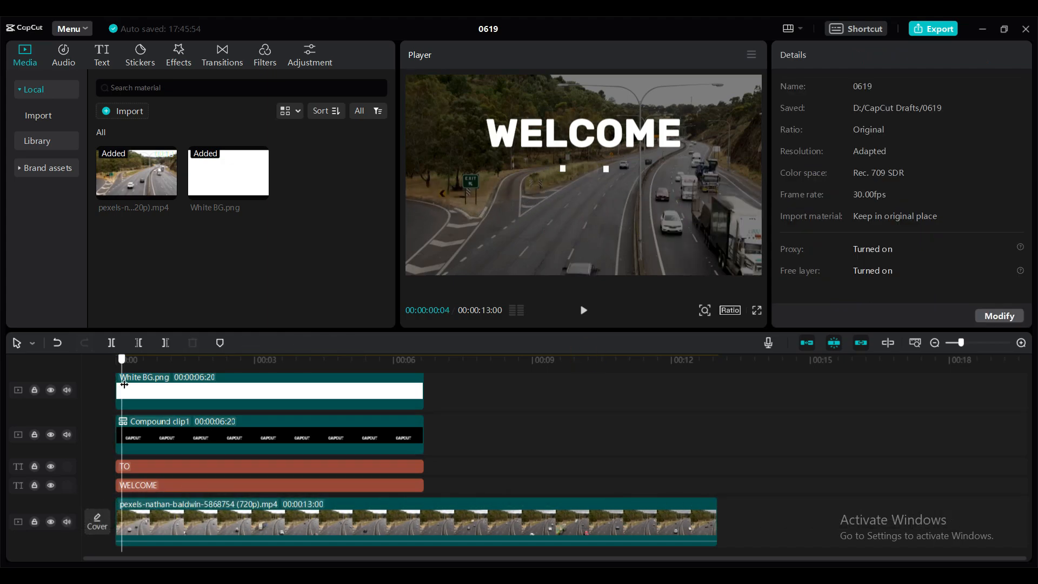
- Convert the WELCOME text on the timeline into its own compound clip
{"action": "key", "text": "space"}
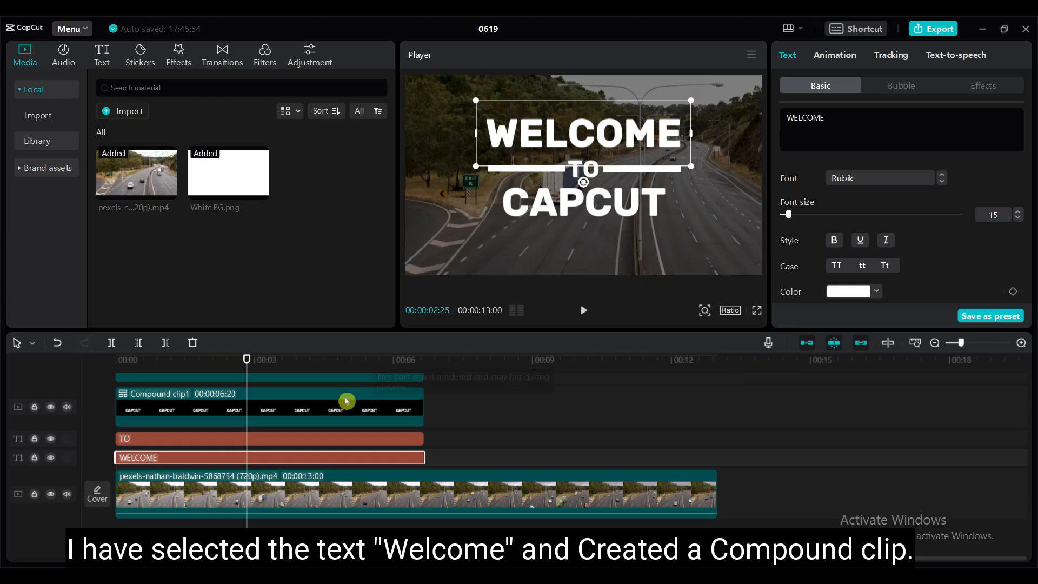
{"action": "right_click", "coordinate": [336, 462]}
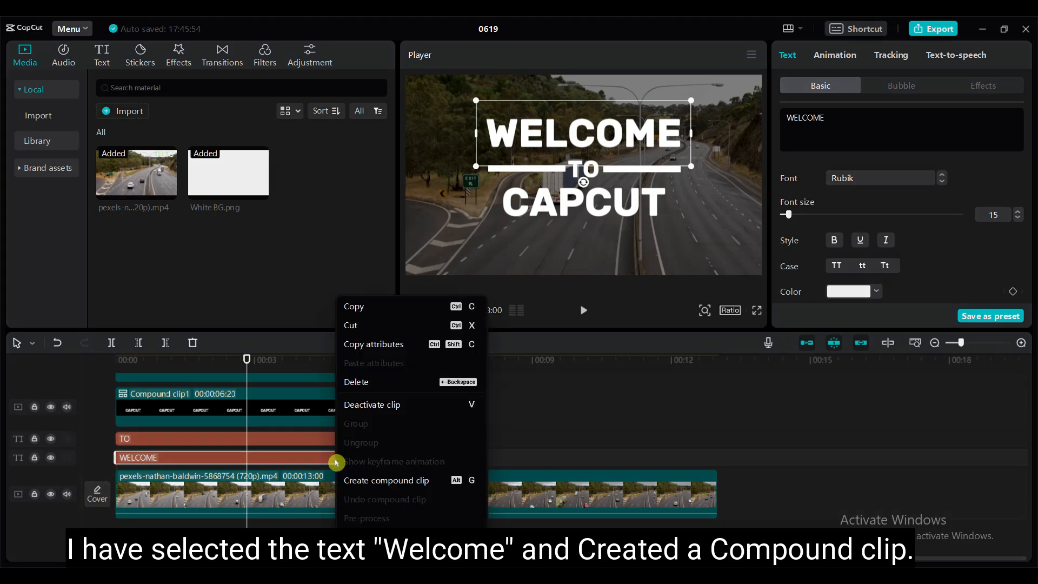
{"action": "left_click", "coordinate": [394, 482]}
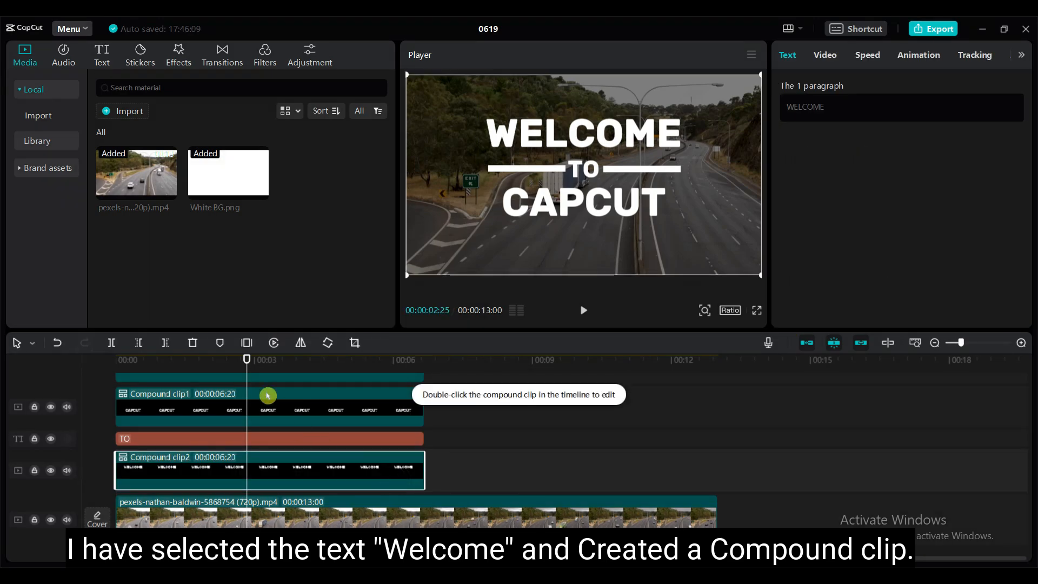
- Add a Horizontal mask to the WELCOME compound clip, rotate it to 180°, and move it to the text's upper edge, about X 26, Y 317
{"action": "left_click_drag", "start_coordinate": [246, 360], "coordinate": [97, 390]}
{"action": "left_click", "coordinate": [142, 481]}
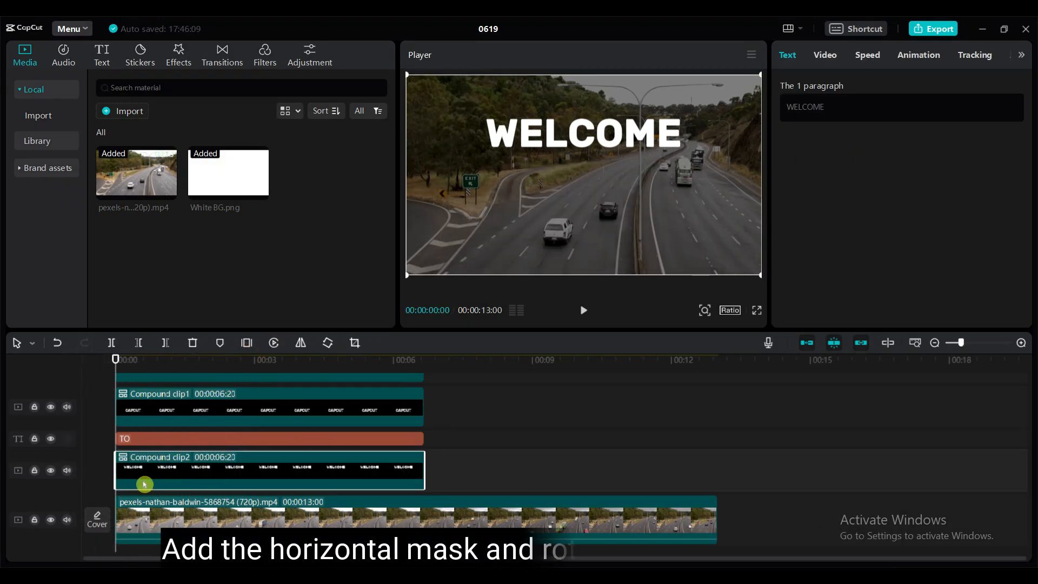
{"action": "left_click", "coordinate": [828, 56]}
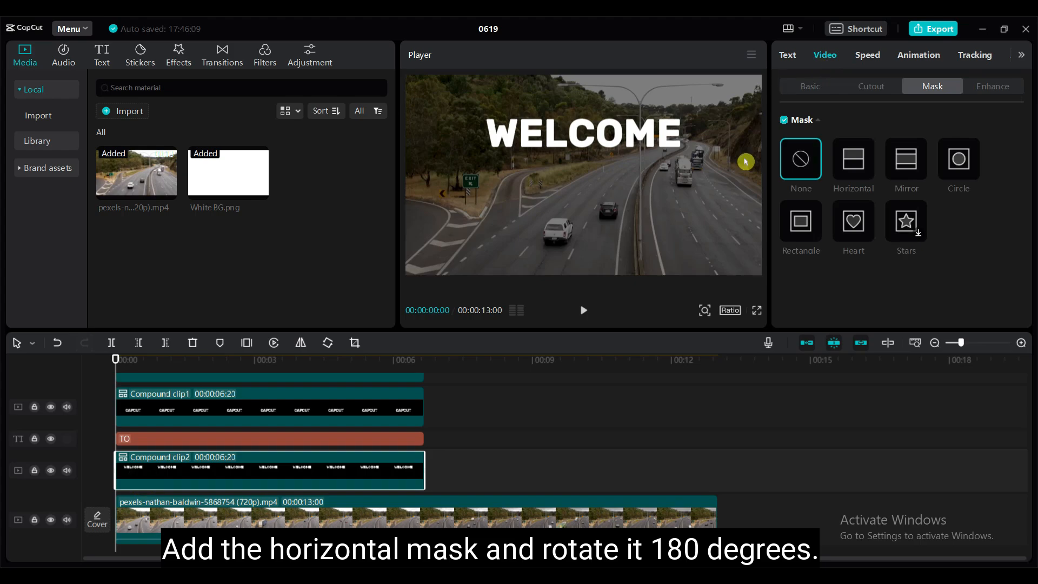
{"action": "left_click", "coordinate": [866, 165]}
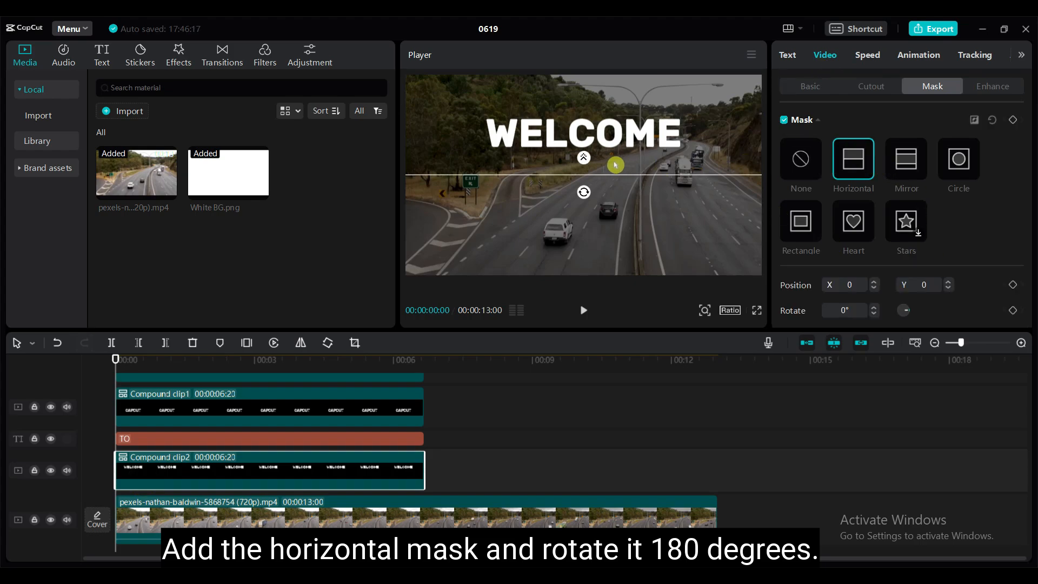
{"action": "left_click_drag", "start_coordinate": [586, 197], "coordinate": [578, 101]}
{"action": "left_click_drag", "start_coordinate": [605, 179], "coordinate": [610, 122]}
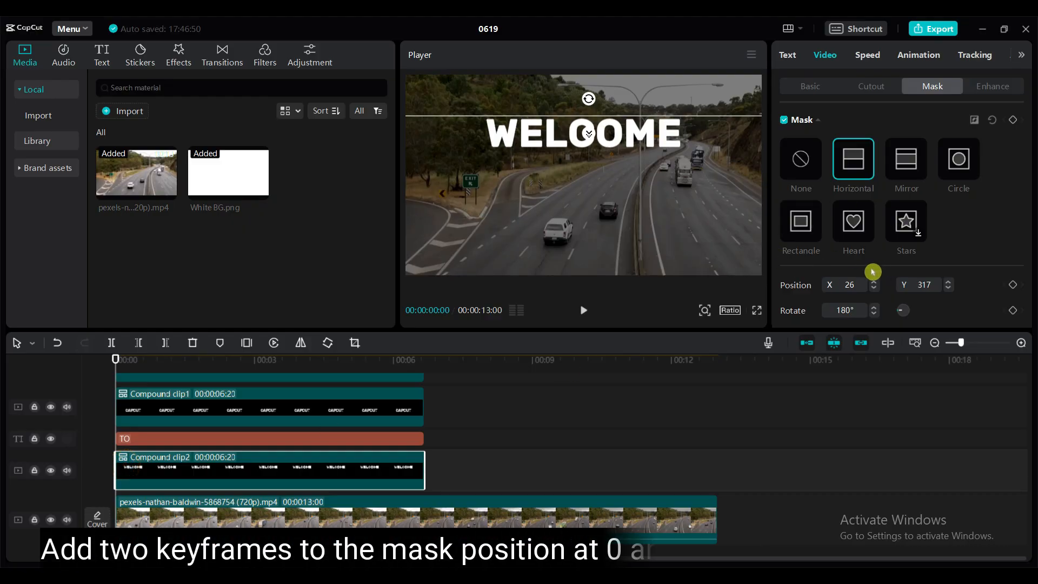
- Keyframe the WELCOME mask's position at 0 and 2 seconds, and shift the mask downward at 0 seconds to hide the text
{"action": "scroll", "coordinate": [974, 273], "scroll_direction": "down", "scroll_amount": 2}
{"action": "left_click_drag", "start_coordinate": [116, 389], "coordinate": [211, 389]}
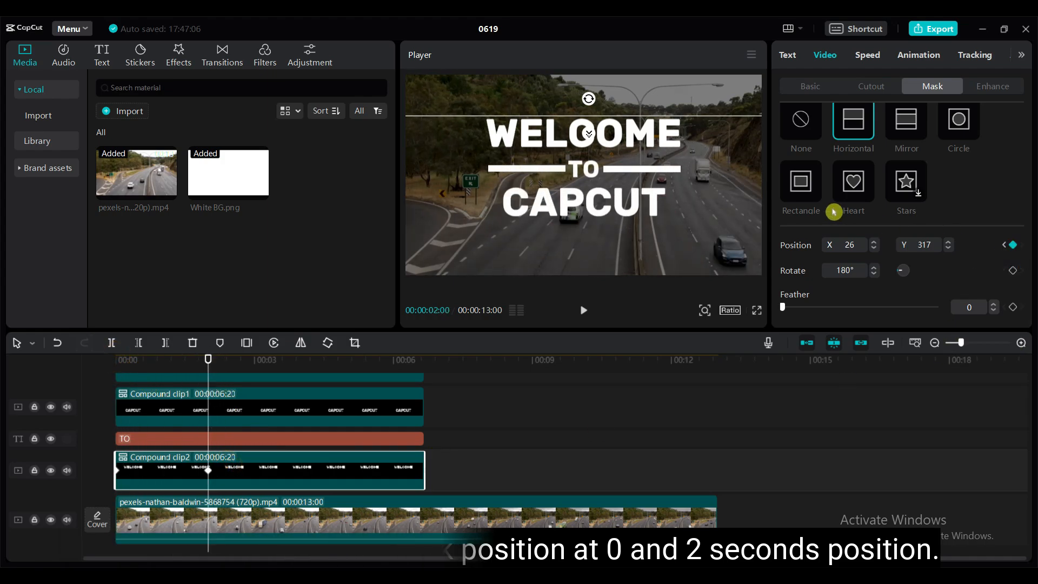
{"action": "left_click_drag", "start_coordinate": [208, 358], "coordinate": [114, 367]}
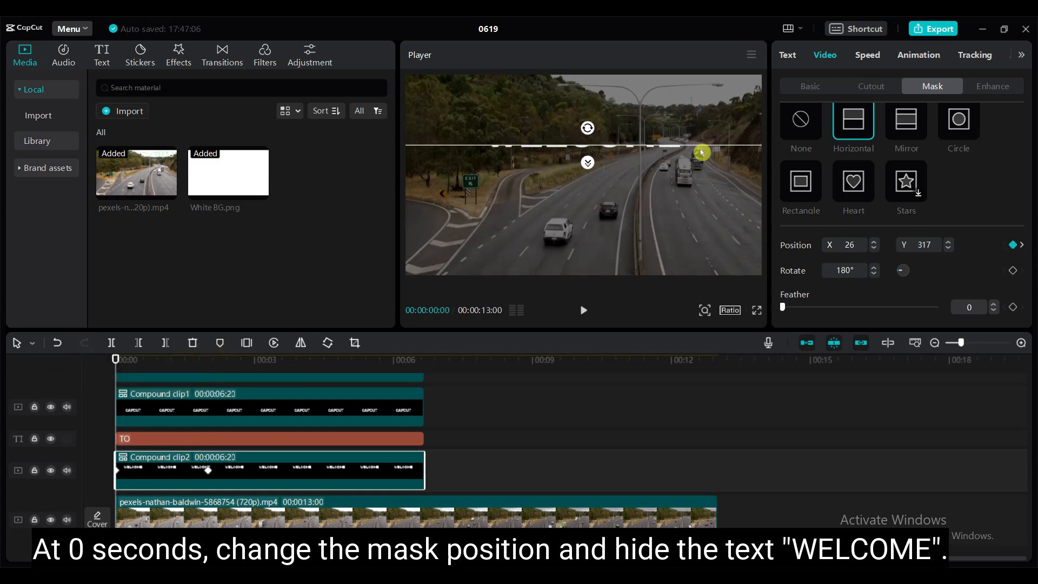
{"action": "left_click", "coordinate": [586, 319]}
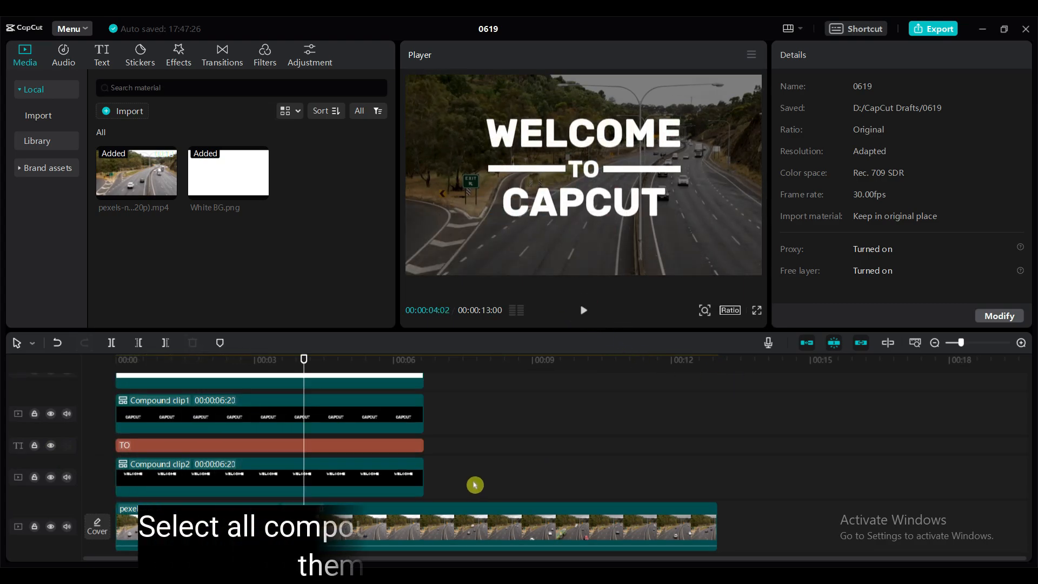
- Combine both white lines, the TO text and the CAPCUT and WELCOME compound clips into a single compound clip
{"action": "left_click_drag", "start_coordinate": [467, 480], "coordinate": [457, 457]}
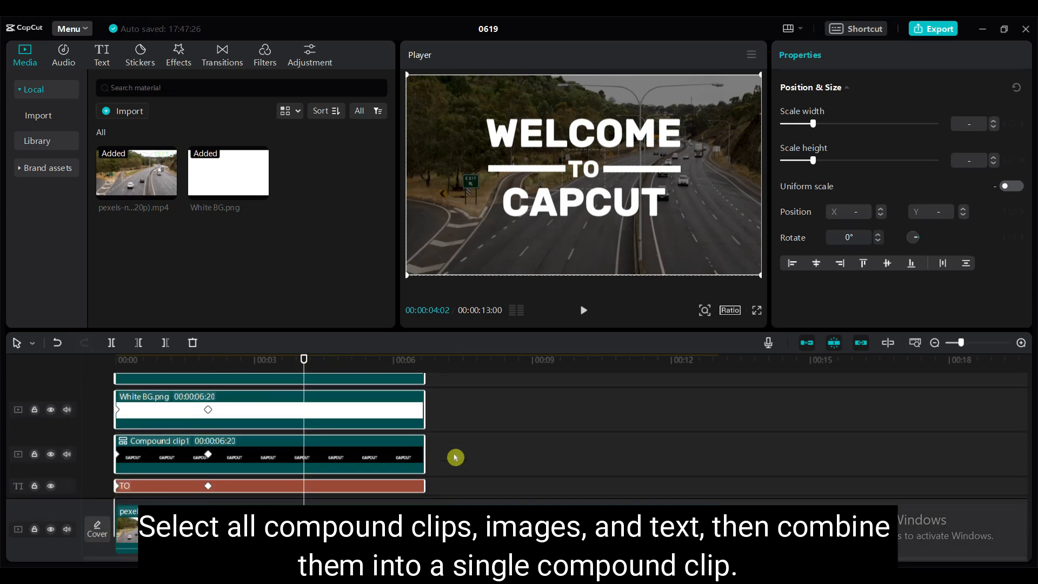
{"action": "right_click", "coordinate": [232, 413]}
{"action": "left_click", "coordinate": [279, 466]}
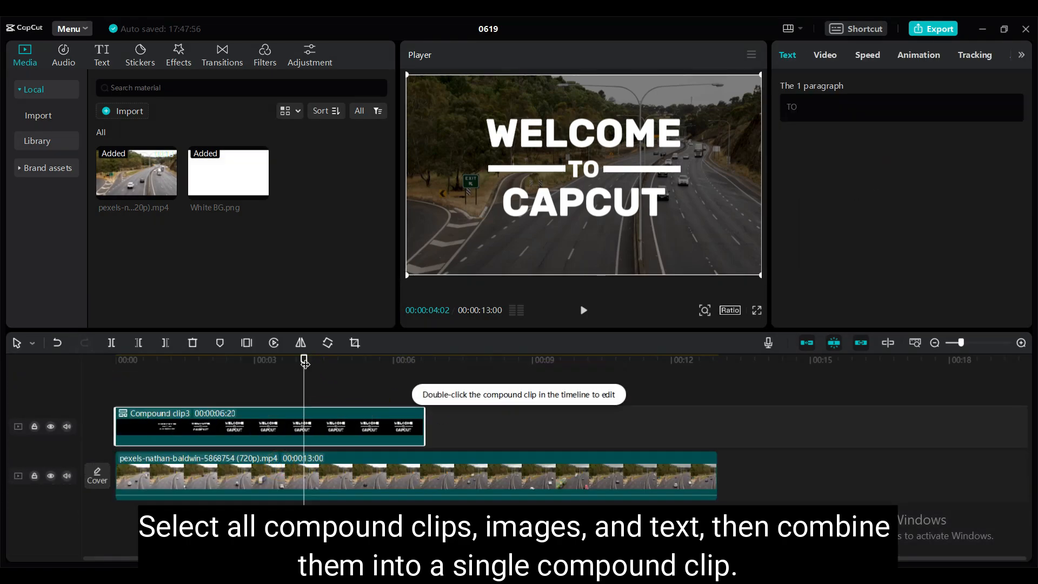
- Set the combined title clip's opacity to 50% and preview the animation in full screen
{"action": "left_click", "coordinate": [831, 65]}
{"action": "scroll", "coordinate": [932, 195], "scroll_direction": "down", "scroll_amount": 3}
{"action": "left_click_drag", "start_coordinate": [939, 228], "coordinate": [849, 237]}
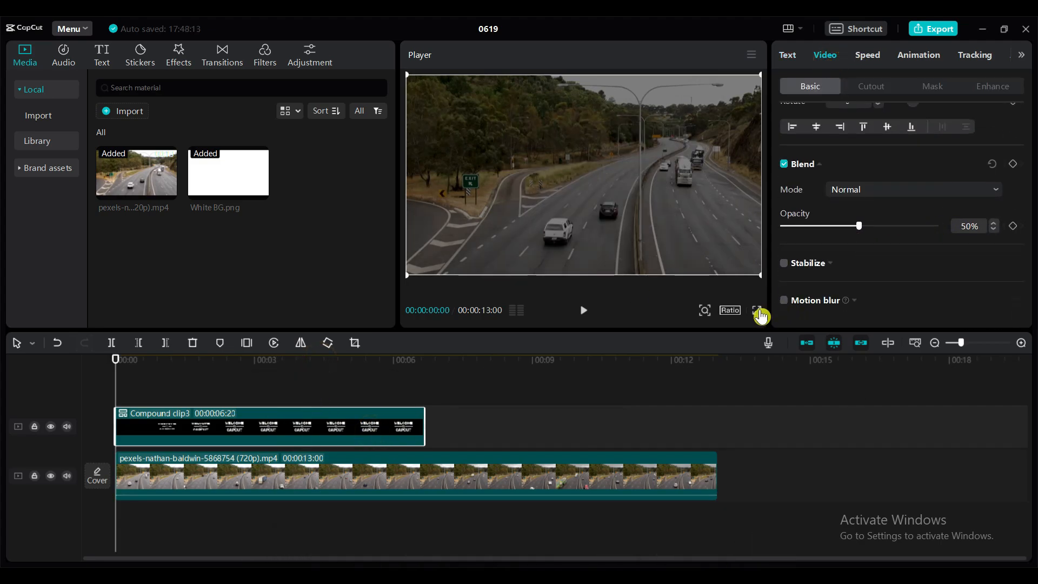
{"action": "left_click", "coordinate": [759, 312]}
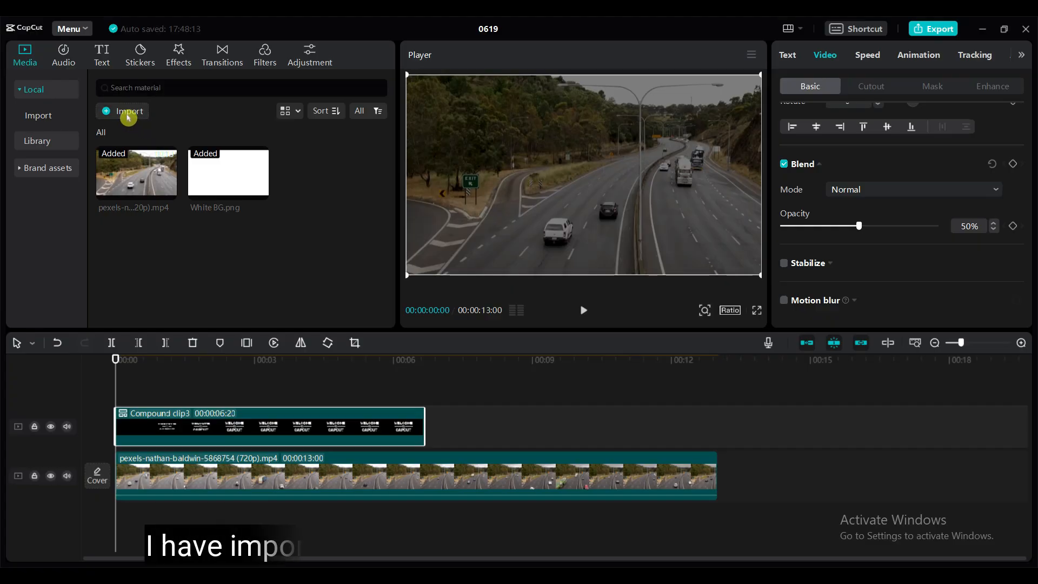
- Import the blue background image Color 9.png from the Solid Color folder
{"action": "left_click", "coordinate": [124, 114]}
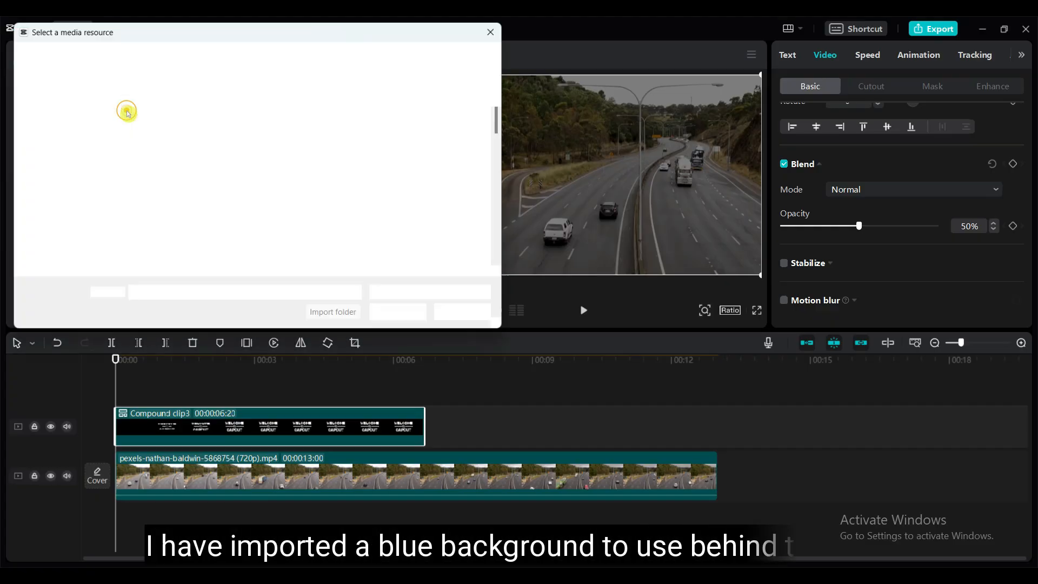
{"action": "double_click", "coordinate": [478, 136]}
{"action": "scroll", "coordinate": [479, 138], "scroll_direction": "down", "scroll_amount": 1}
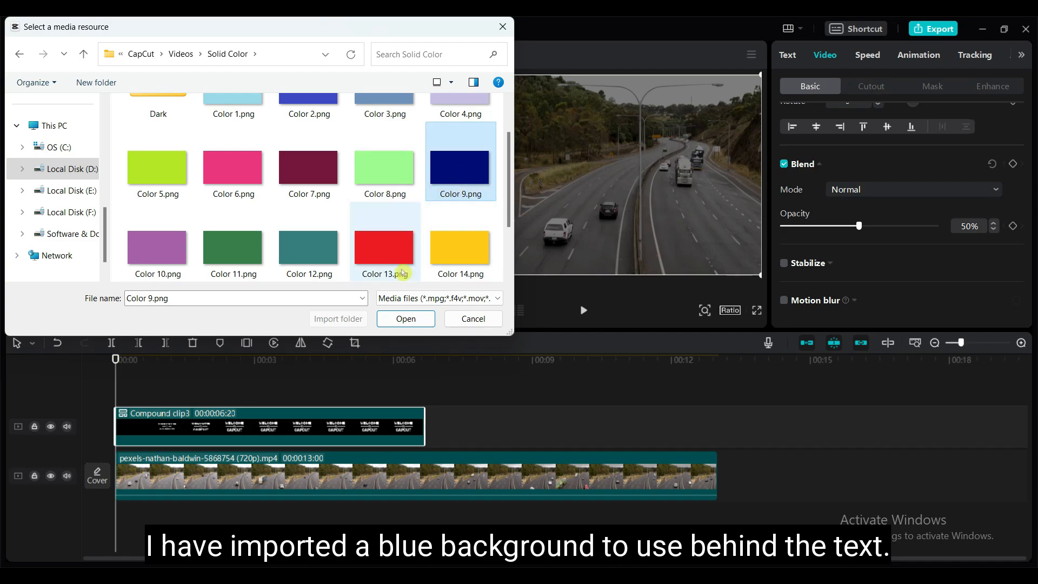
{"action": "left_click", "coordinate": [407, 320]}
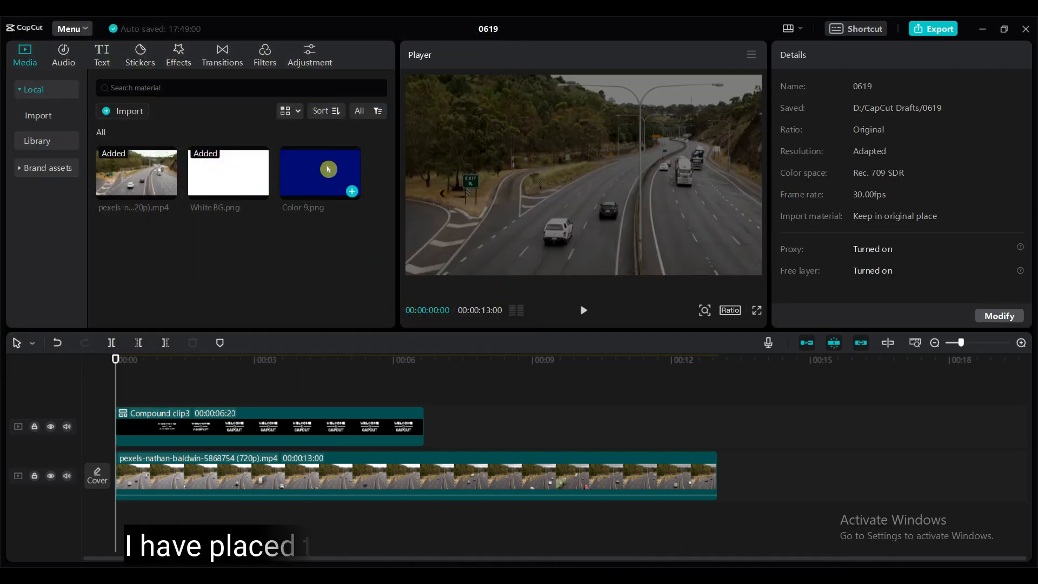
- Place Color 9.png on a track between the title clip and the road video, and extend it to the title clip's end
{"action": "left_click_drag", "start_coordinate": [325, 168], "coordinate": [110, 450]}
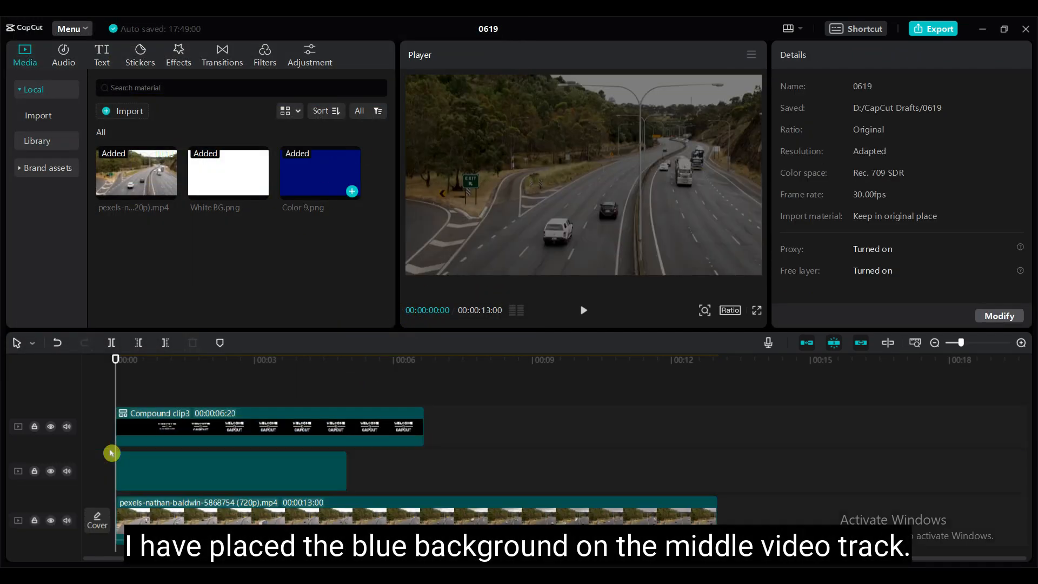
{"action": "left_click_drag", "start_coordinate": [346, 468], "coordinate": [417, 476]}
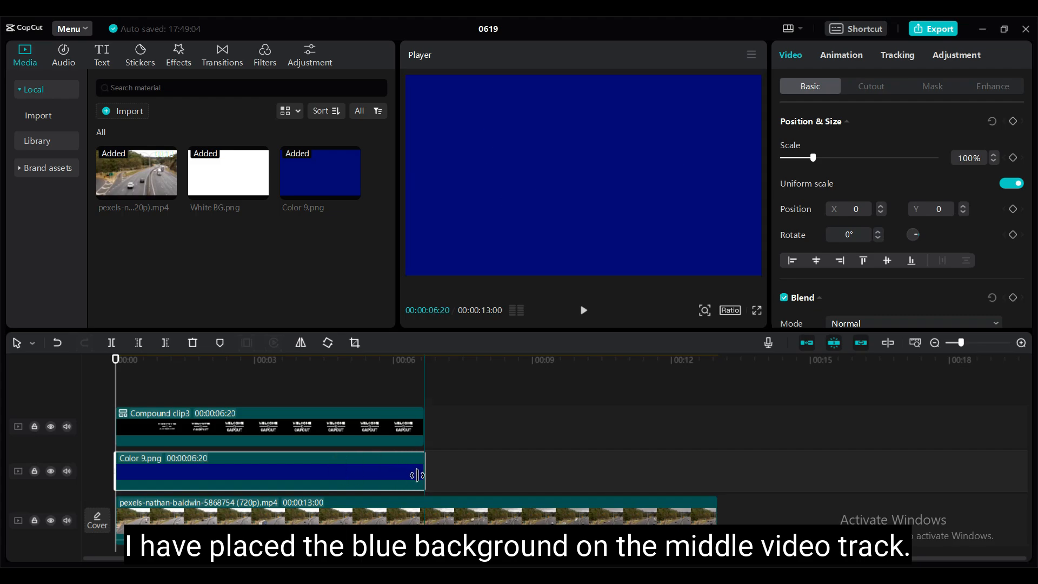
- Lower the opacity of the Color 9.png background and scale it down to a rectangle framing the title
{"action": "left_click_drag", "start_coordinate": [116, 359], "coordinate": [237, 387]}
{"action": "scroll", "coordinate": [876, 300], "scroll_direction": "down", "scroll_amount": 4}
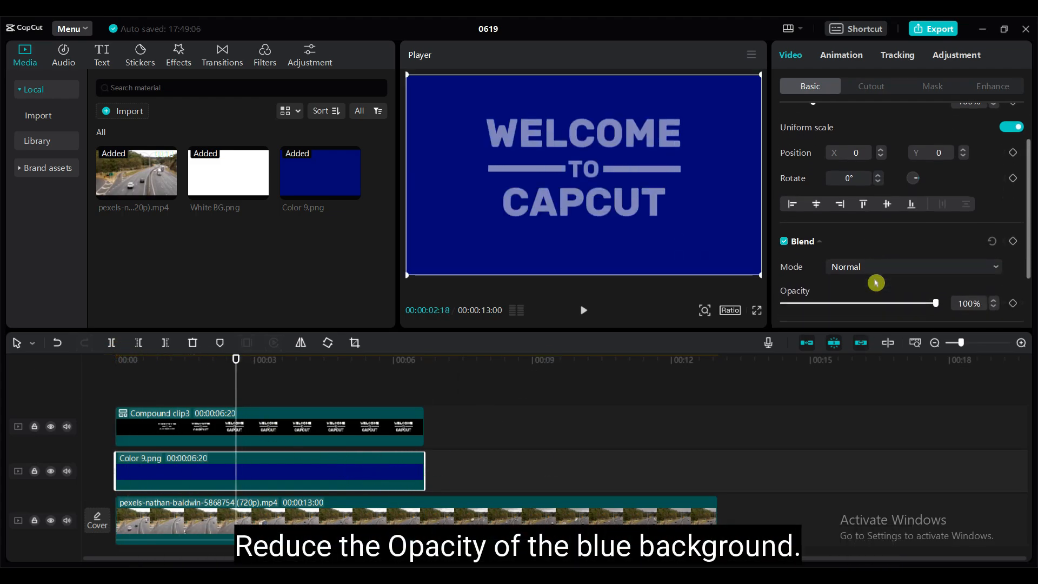
{"action": "left_click_drag", "start_coordinate": [939, 258], "coordinate": [890, 262]}
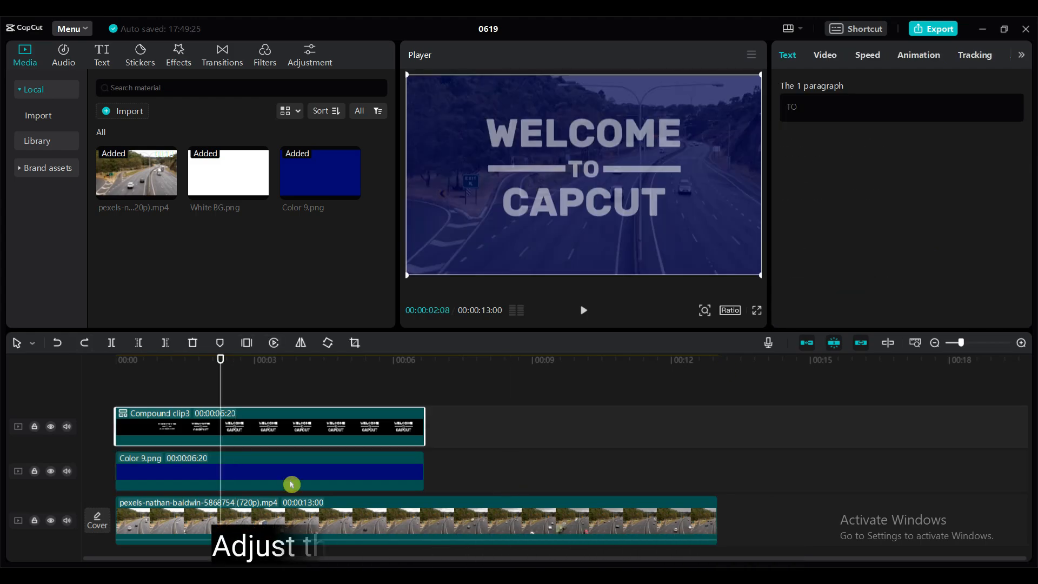
{"action": "left_click", "coordinate": [290, 480]}
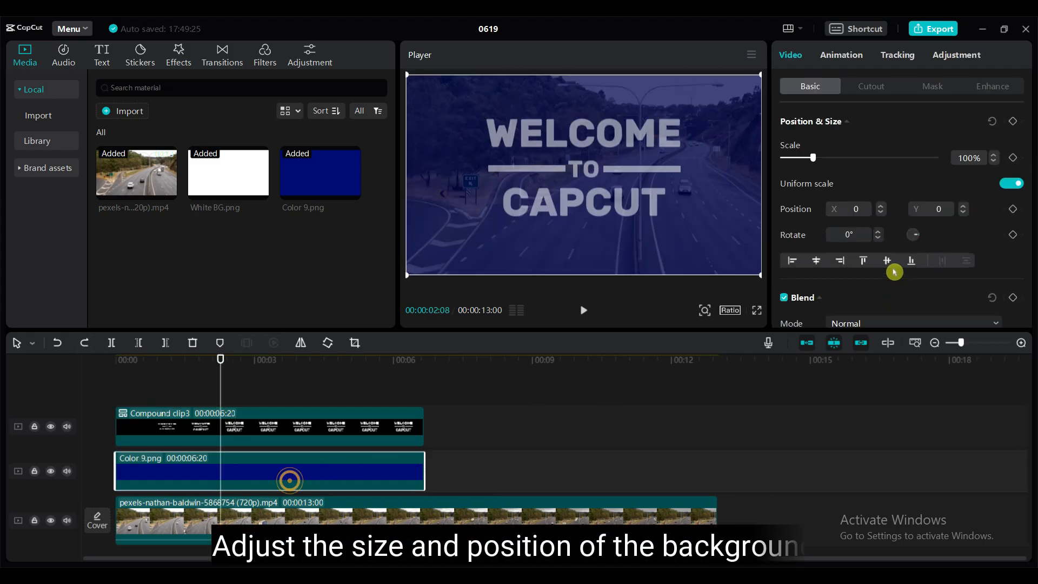
{"action": "left_click_drag", "start_coordinate": [759, 276], "coordinate": [702, 237]}
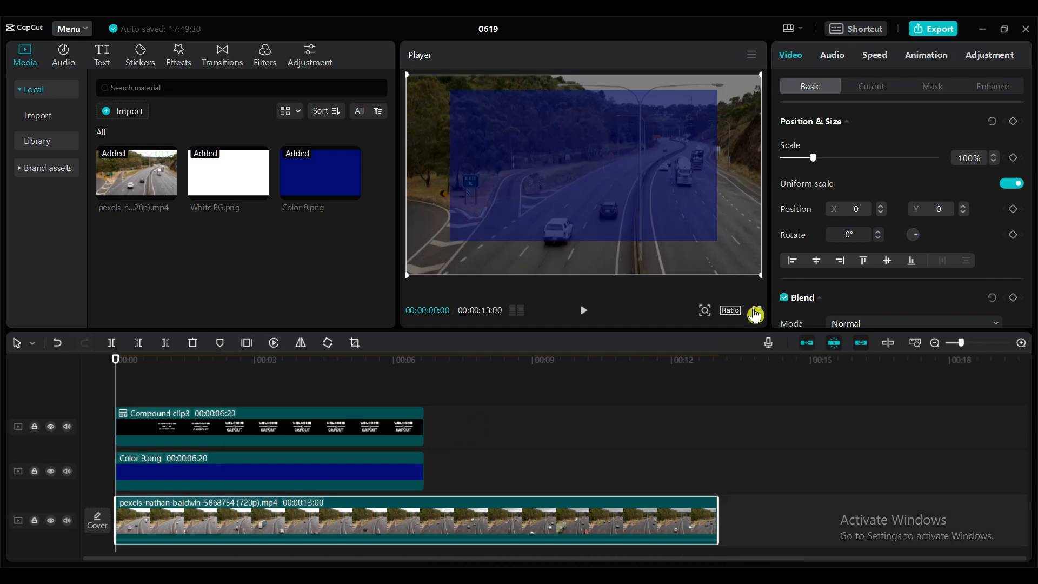
- Play the finished title animation in full screen, and return to the editor
{"action": "left_click", "coordinate": [755, 312]}
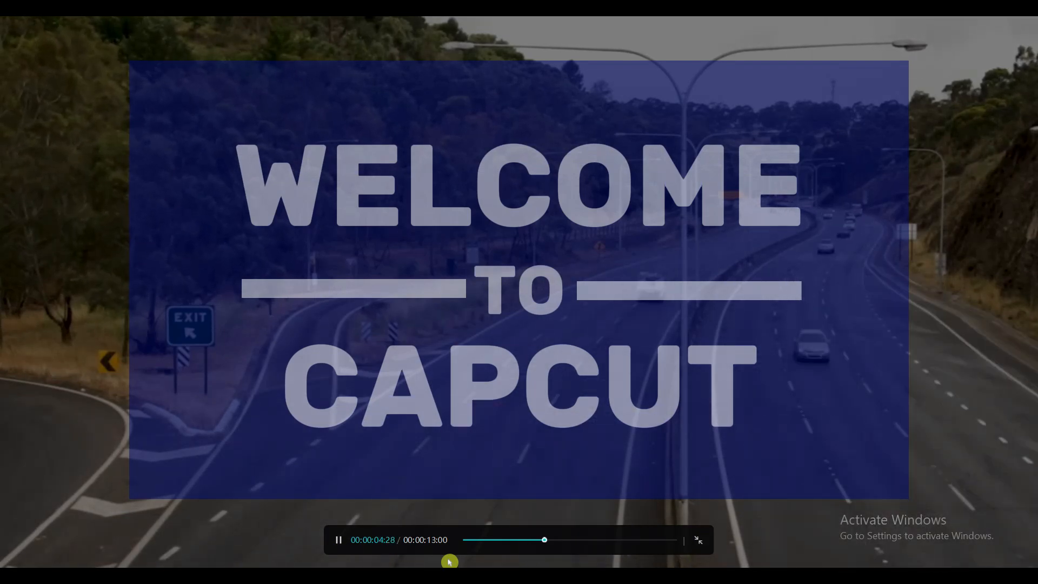
{"action": "left_click", "coordinate": [339, 539]}
{"action": "left_click", "coordinate": [699, 539]}
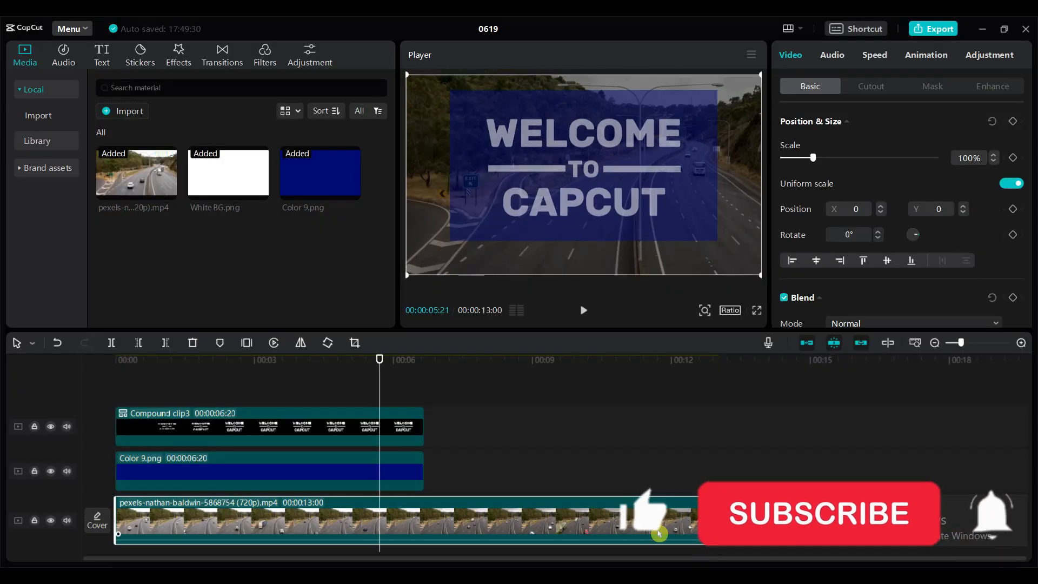
{"action": "left_click", "coordinate": [533, 418]}
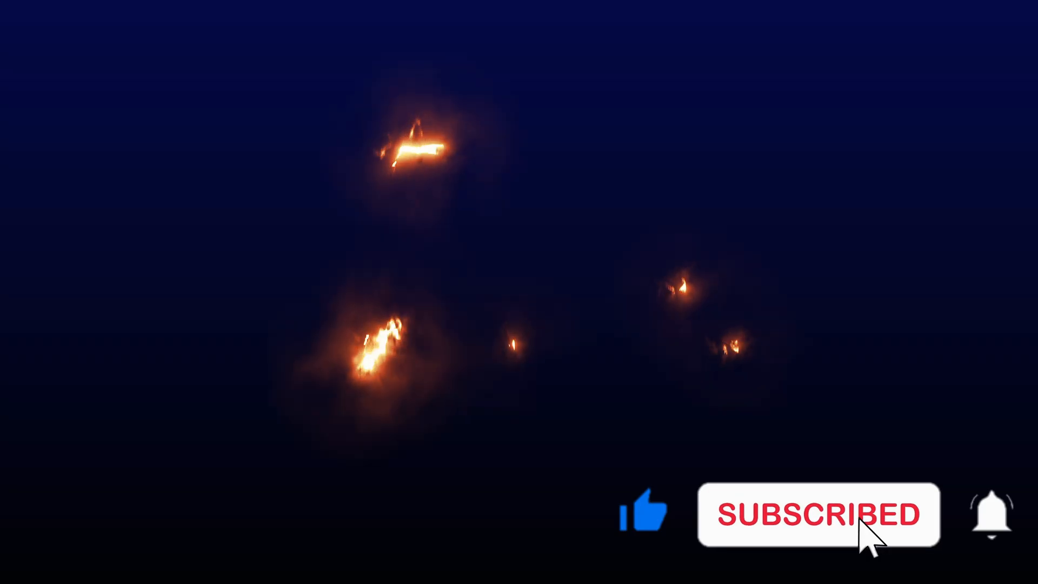